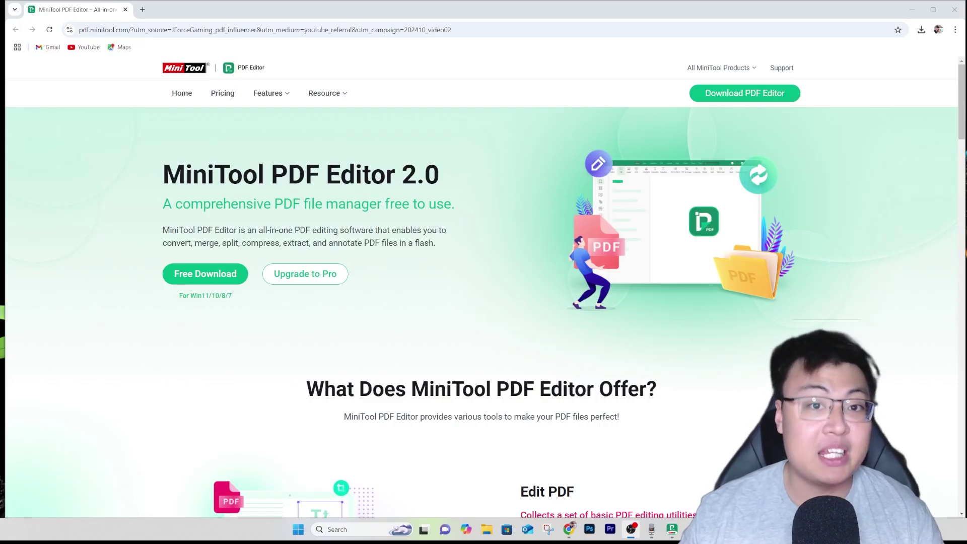
scroll(481, 287, "down", 1)
scroll(481, 288, "down", 1)
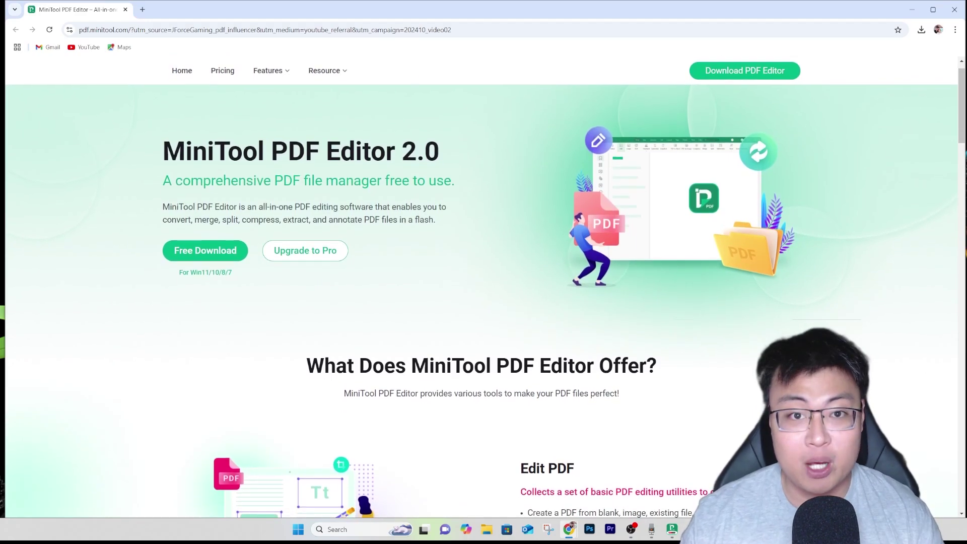
scroll(482, 287, "down", 1)
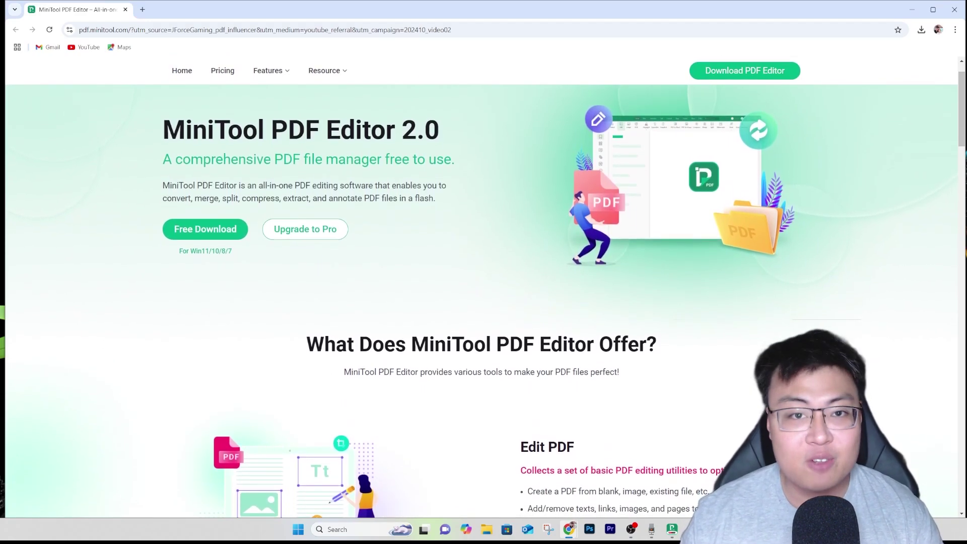
scroll(481, 287, "down", 1)
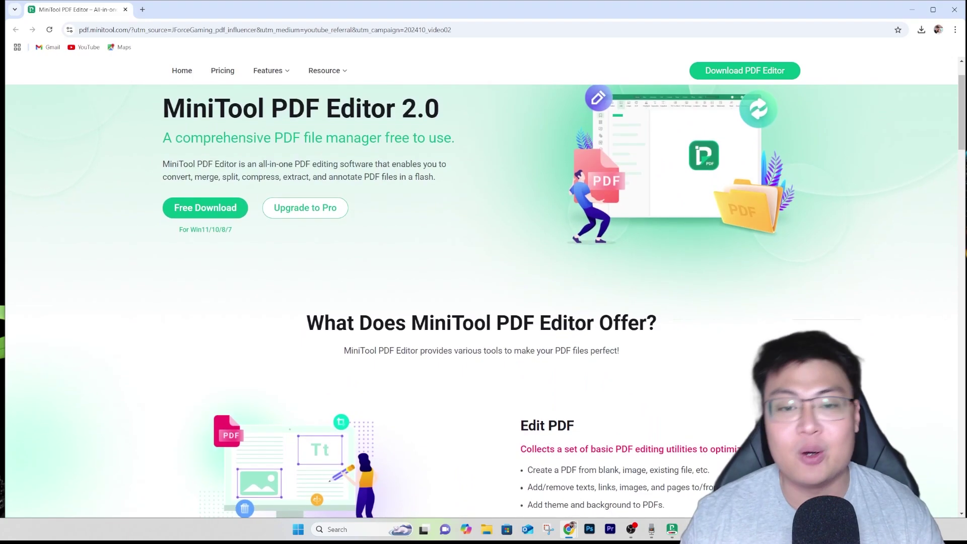
scroll(481, 288, "down", 1)
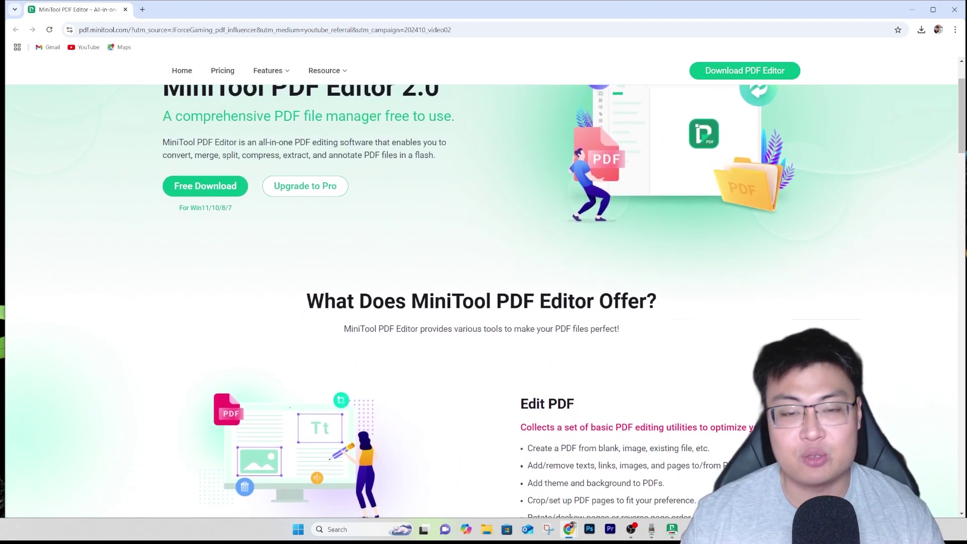
scroll(481, 287, "down", 1)
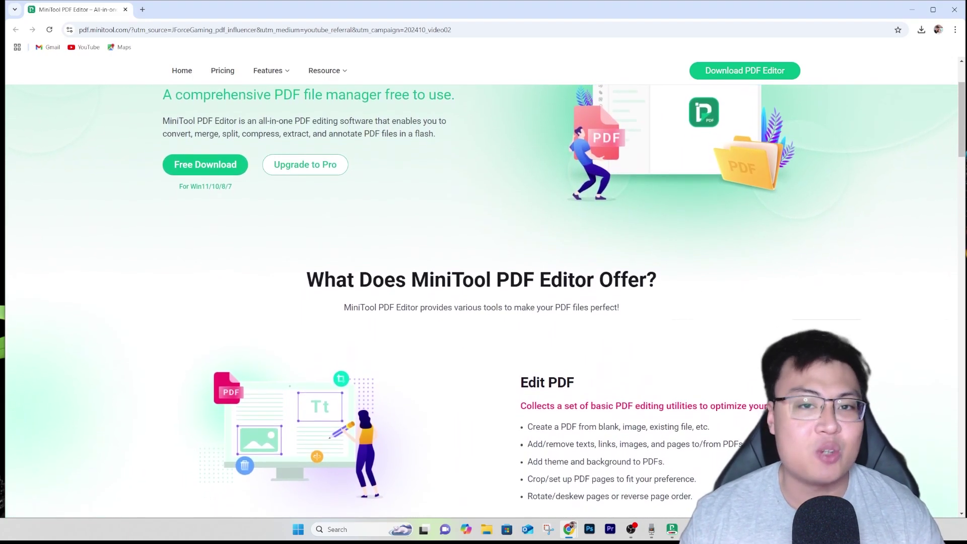
scroll(481, 287, "down", 1)
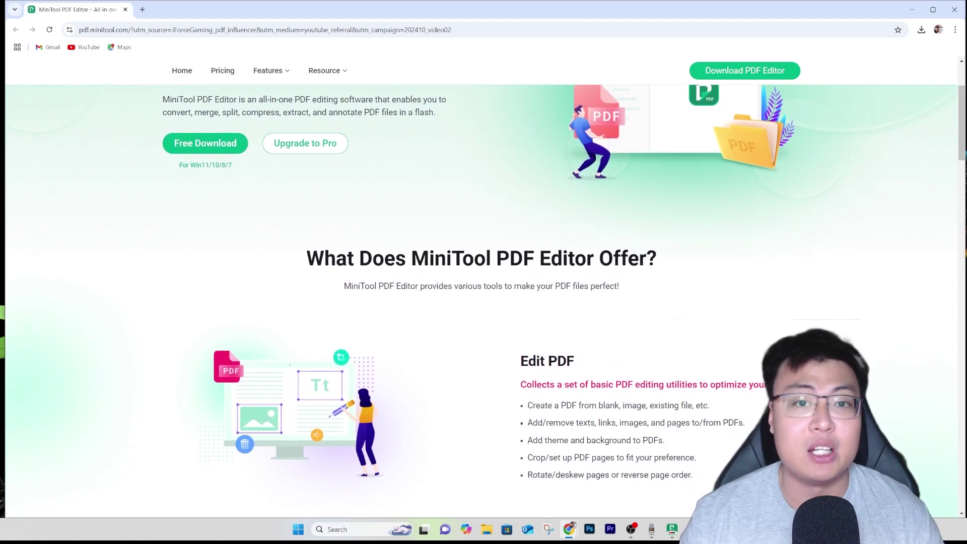
scroll(481, 287, "down", 1)
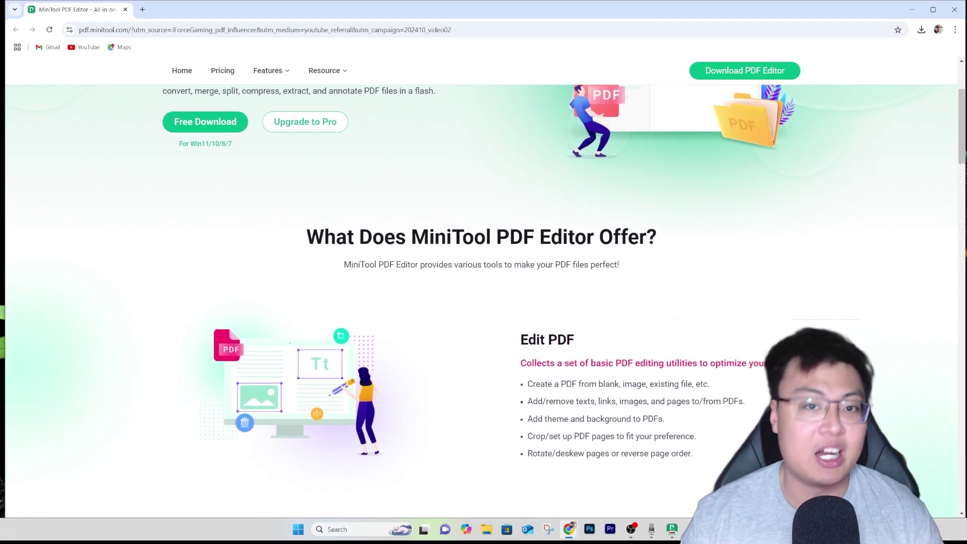
scroll(481, 287, "down", 1)
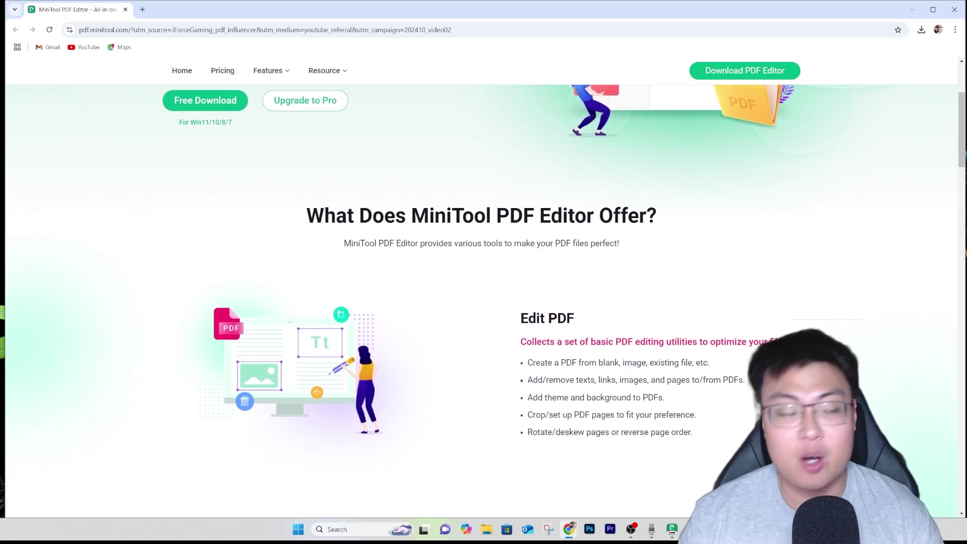
scroll(481, 287, "down", 1)
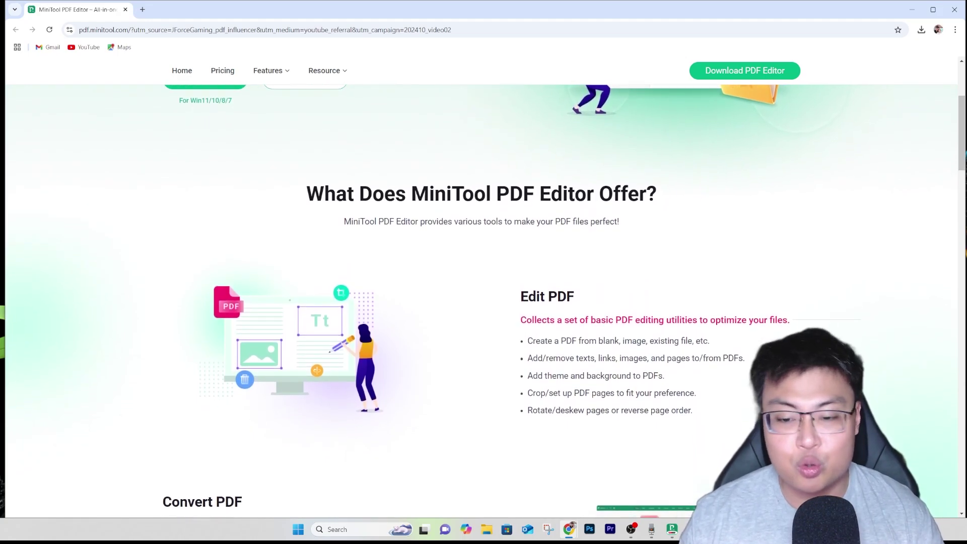
scroll(481, 288, "down", 1)
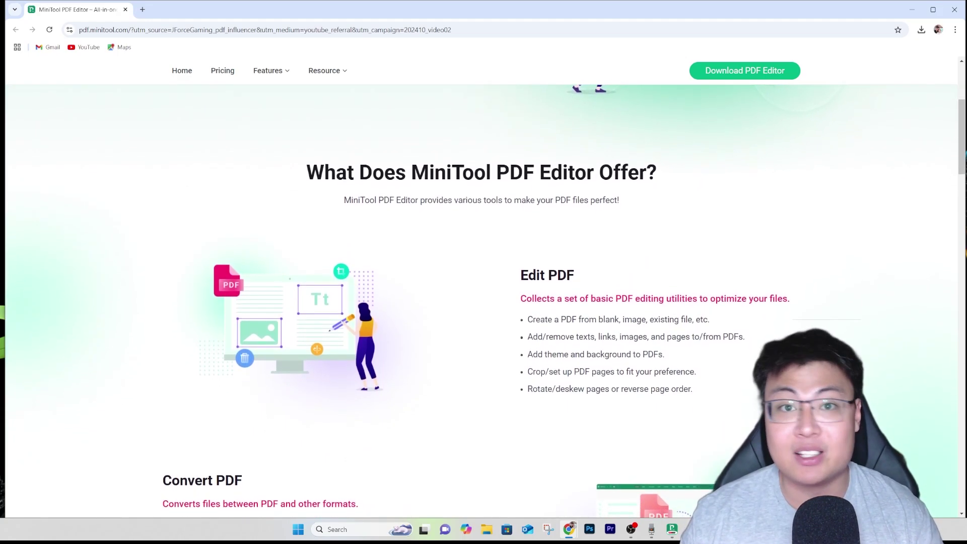
scroll(481, 287, "down", 1)
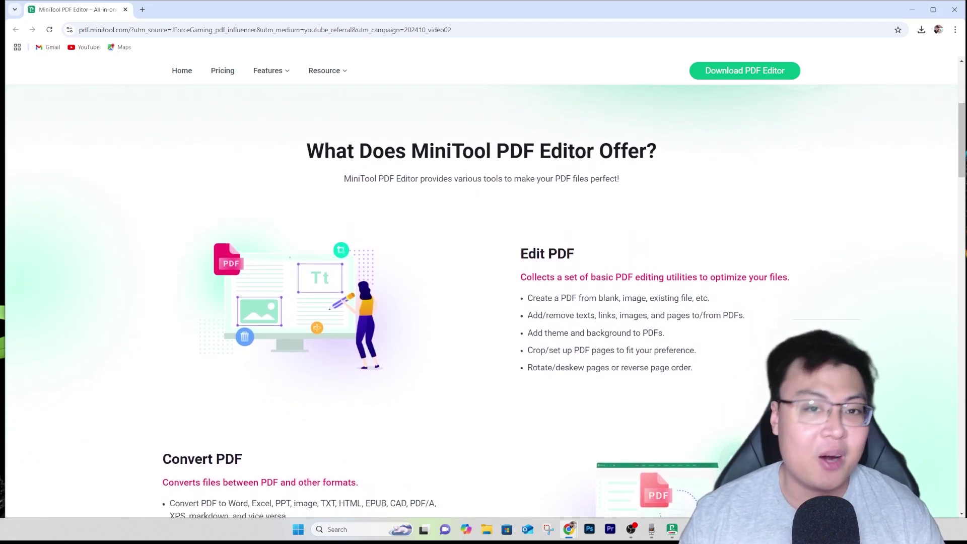
scroll(481, 287, "down", 1)
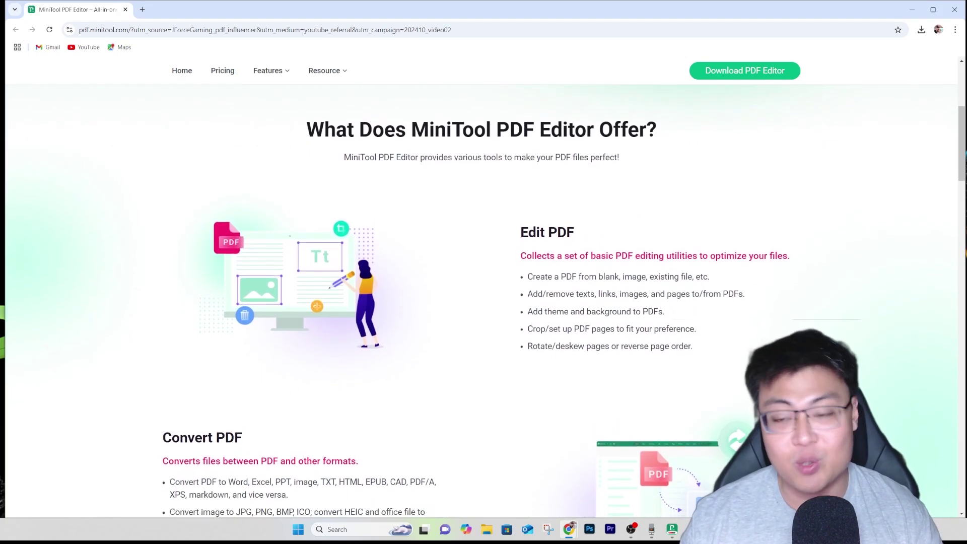
scroll(481, 287, "down", 1)
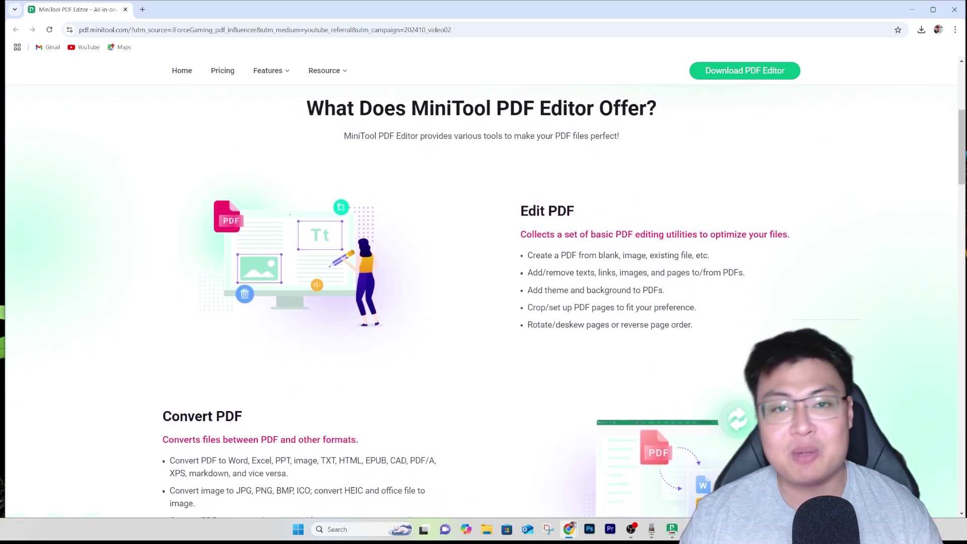
scroll(481, 287, "down", 1)
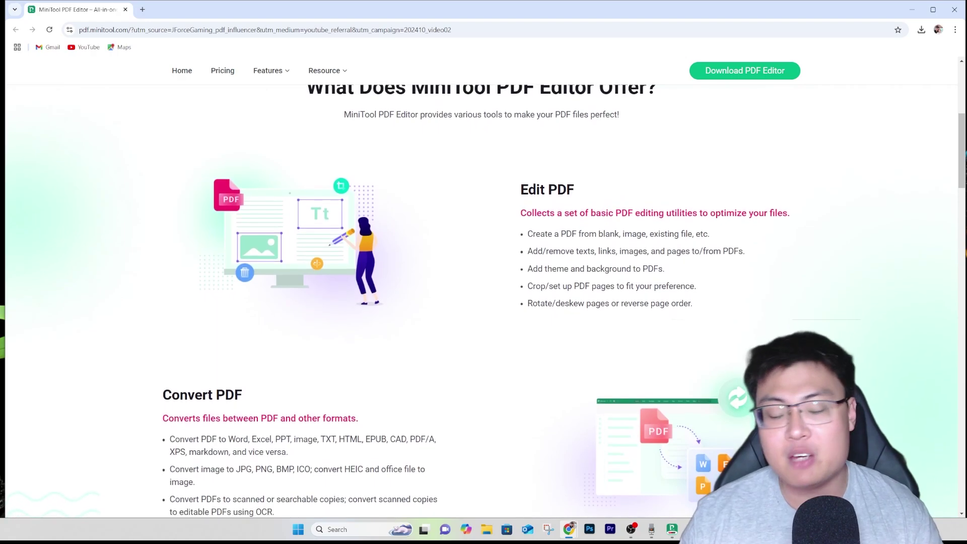
scroll(481, 287, "down", 1)
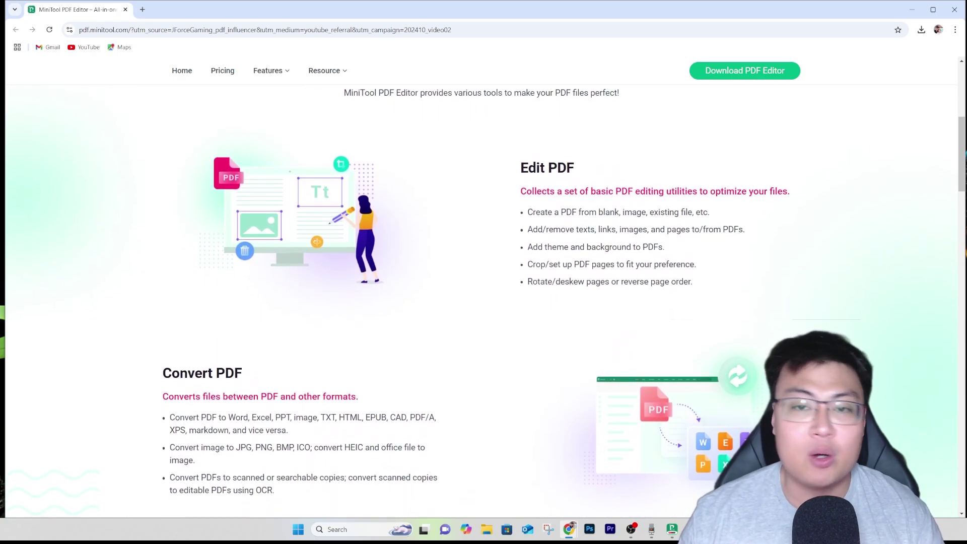
scroll(481, 288, "down", 1)
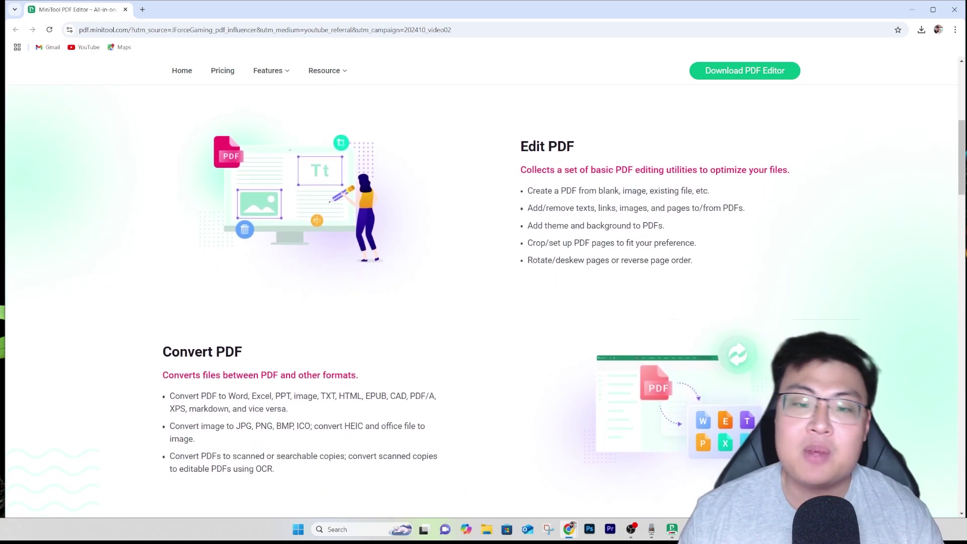
scroll(481, 288, "down", 3)
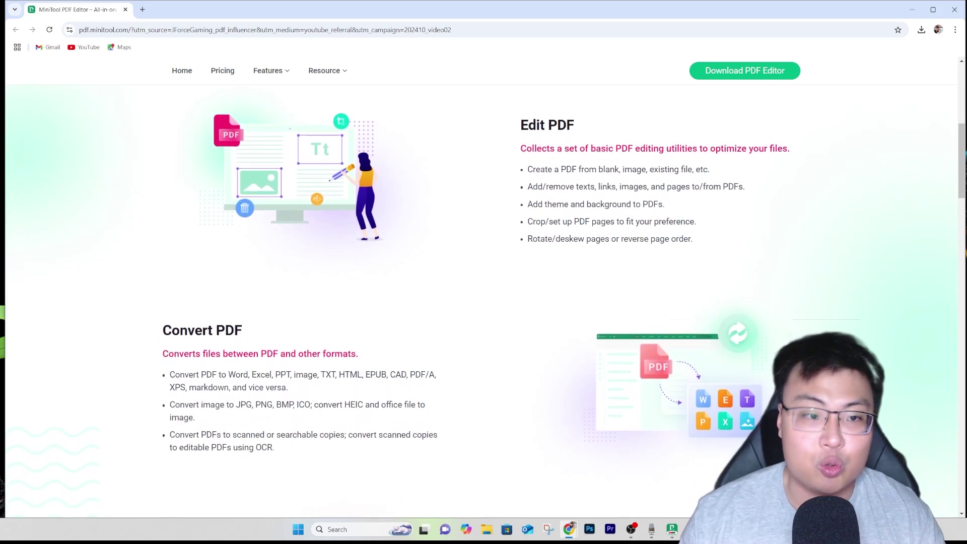
scroll(481, 287, "down", 1)
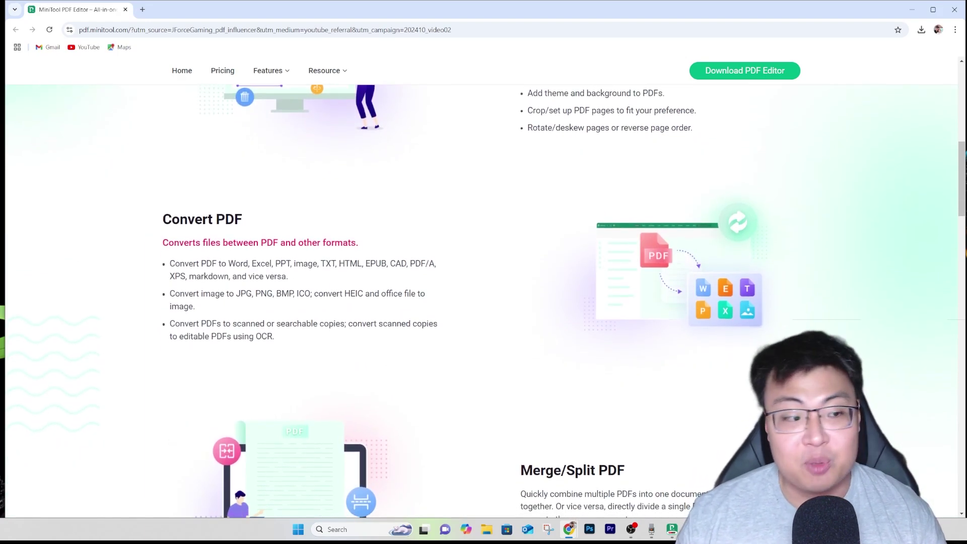
scroll(481, 287, "down", 1)
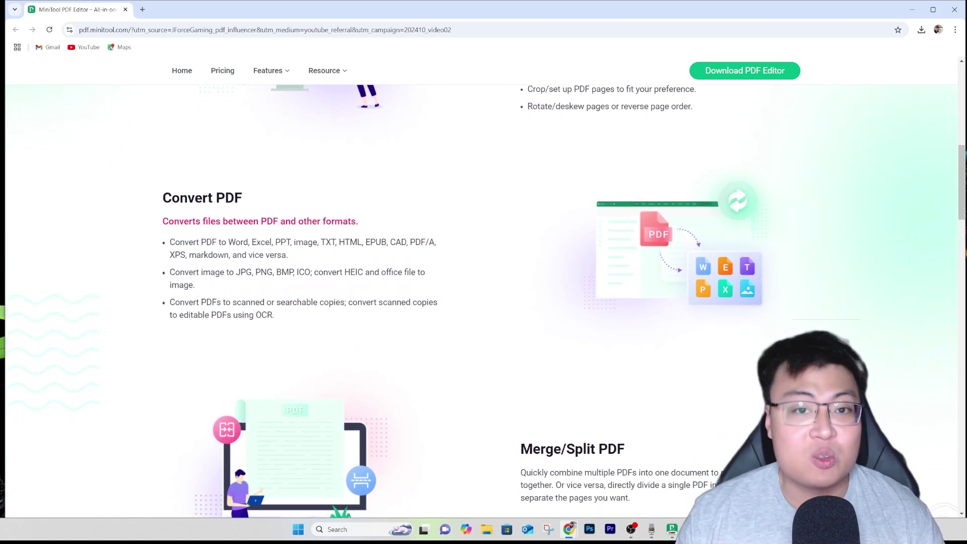
scroll(481, 287, "down", 1)
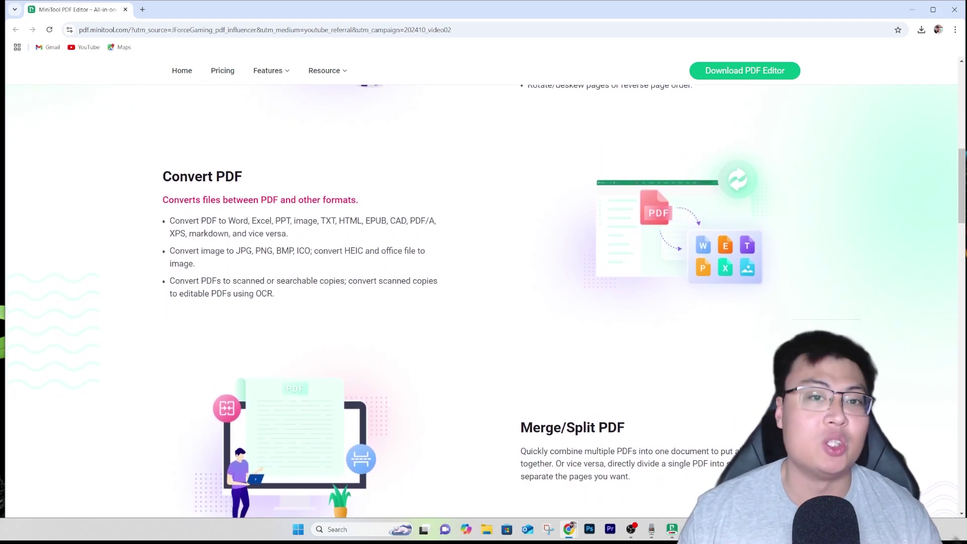
scroll(481, 287, "down", 1)
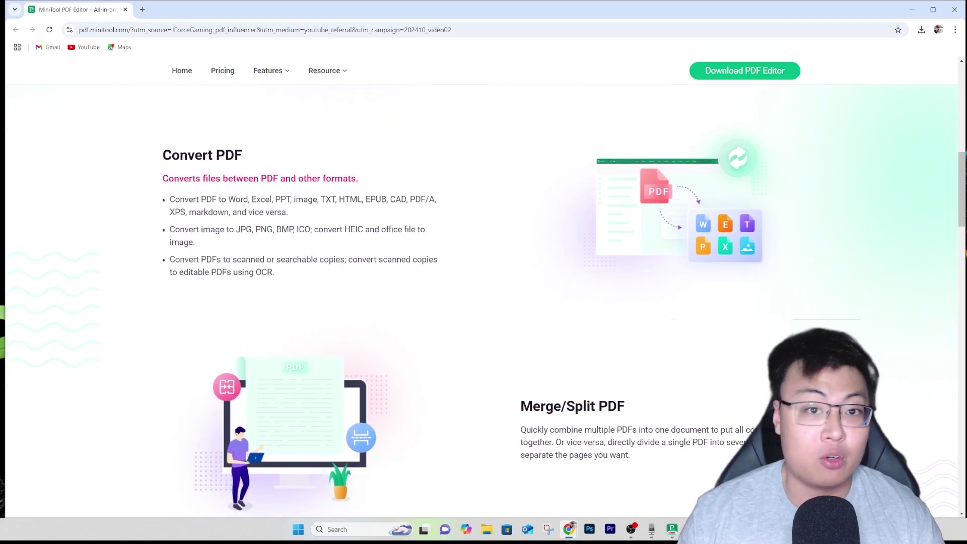
scroll(481, 287, "down", 1)
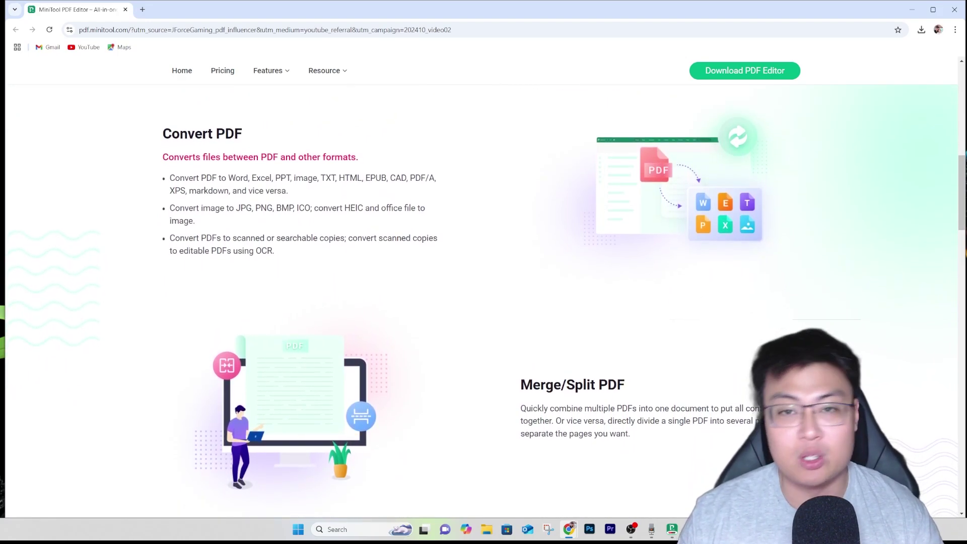
scroll(481, 288, "down", 1)
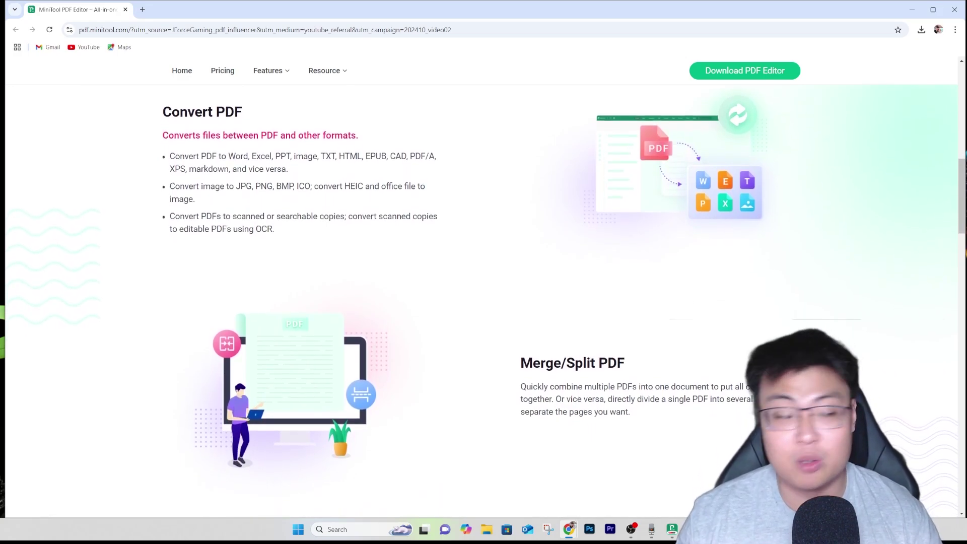
scroll(481, 288, "down", 1)
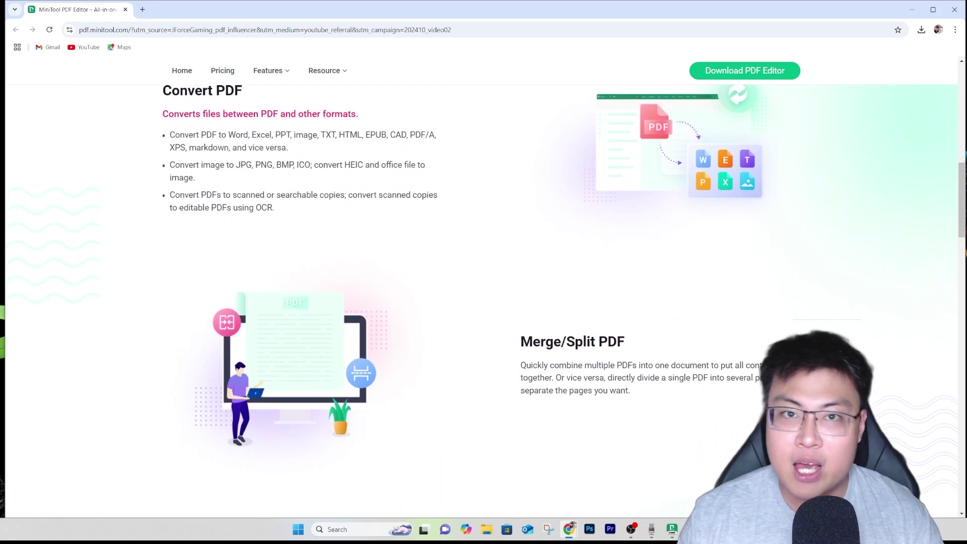
scroll(481, 287, "down", 1)
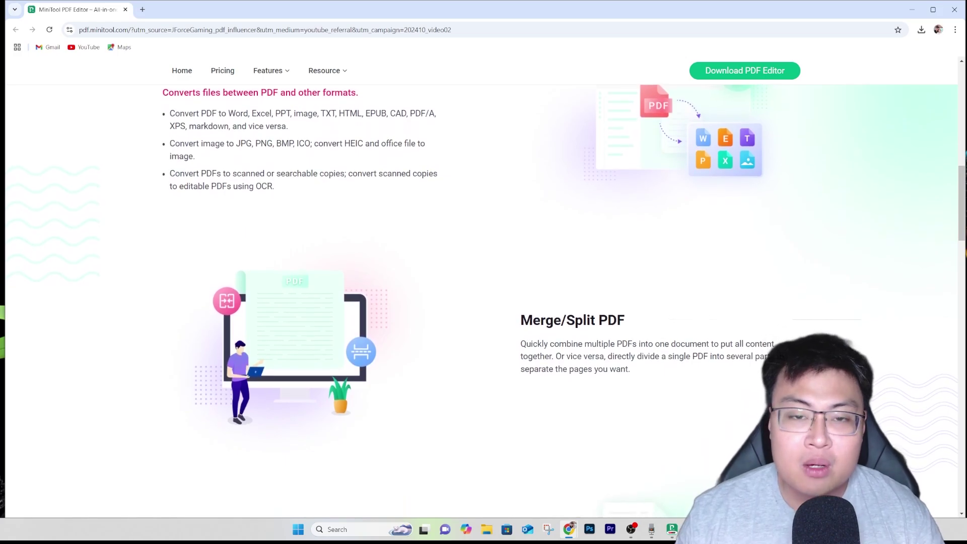
scroll(481, 287, "down", 1)
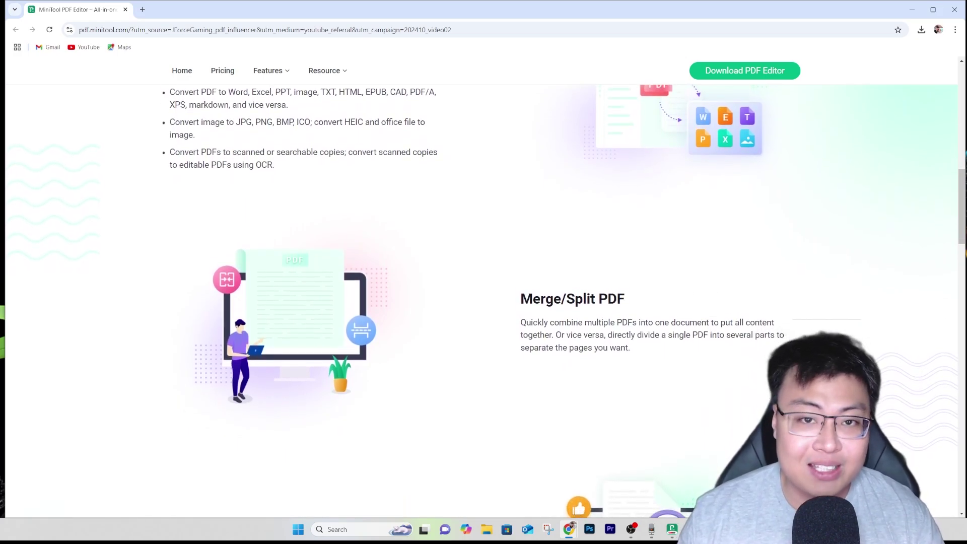
scroll(481, 287, "down", 1)
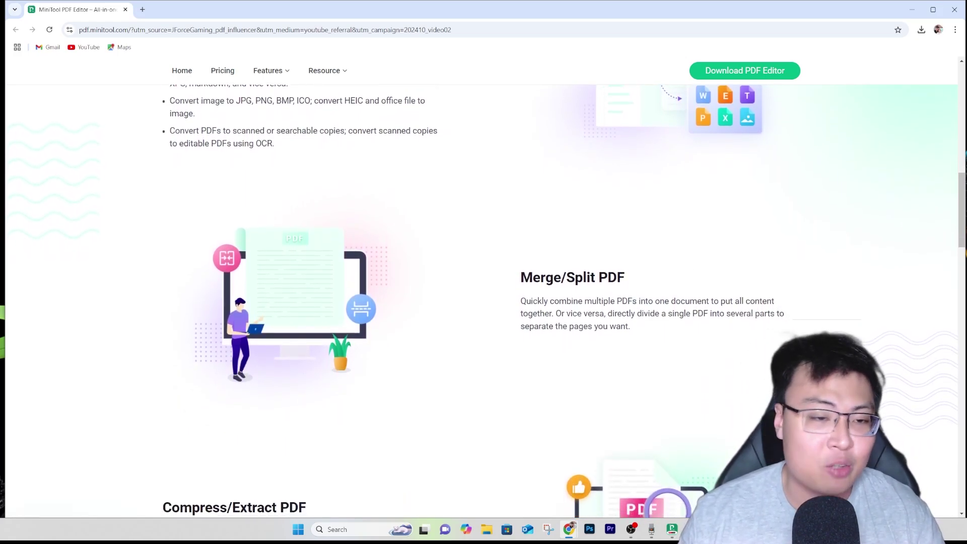
scroll(481, 288, "down", 1)
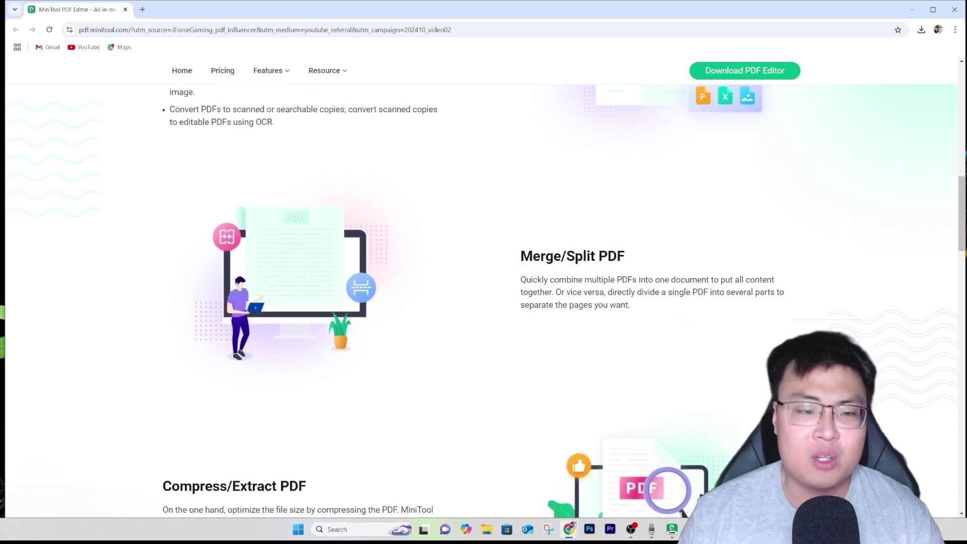
scroll(481, 287, "down", 1)
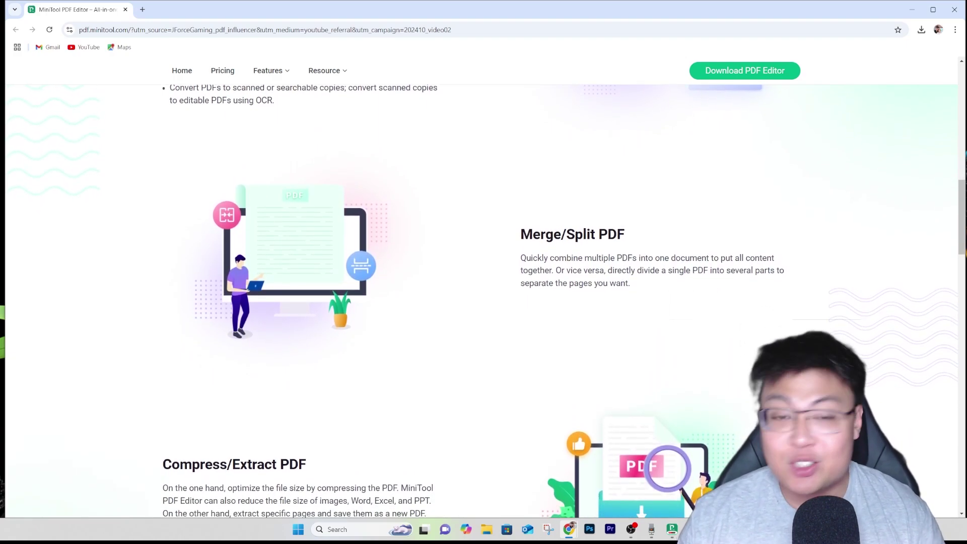
scroll(481, 287, "down", 1)
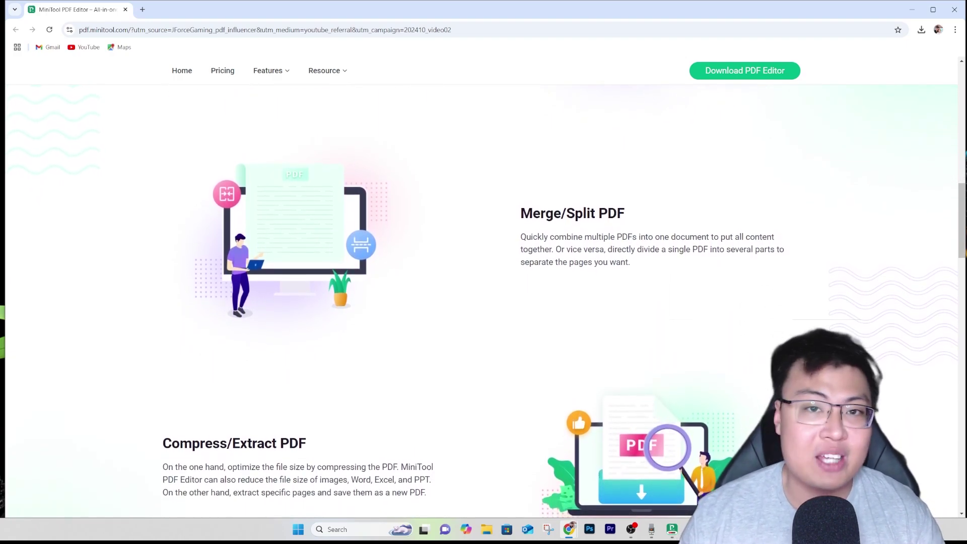
scroll(481, 288, "down", 1)
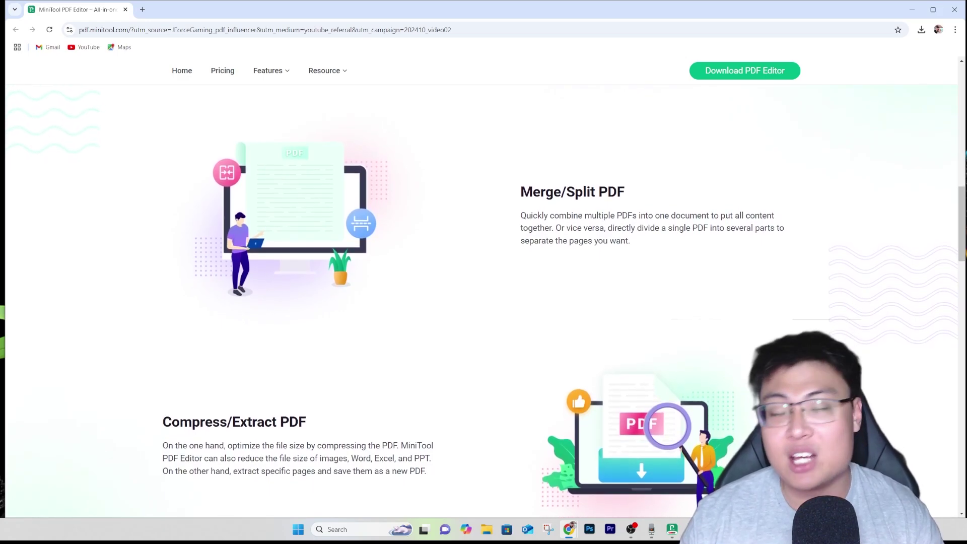
scroll(481, 287, "down", 1)
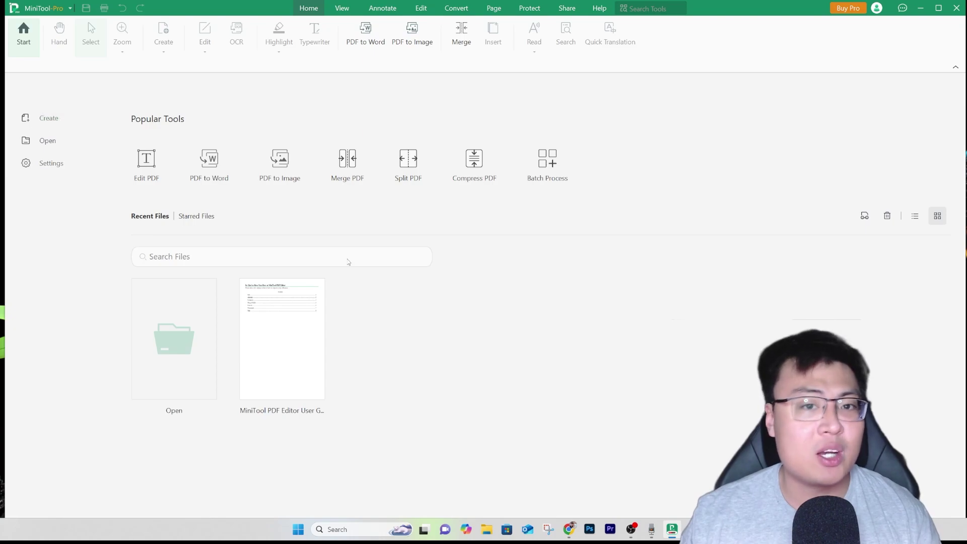
Step: Bring up a File Explorer window over the MiniTool PDF Editor Home page
left_click(486, 529)
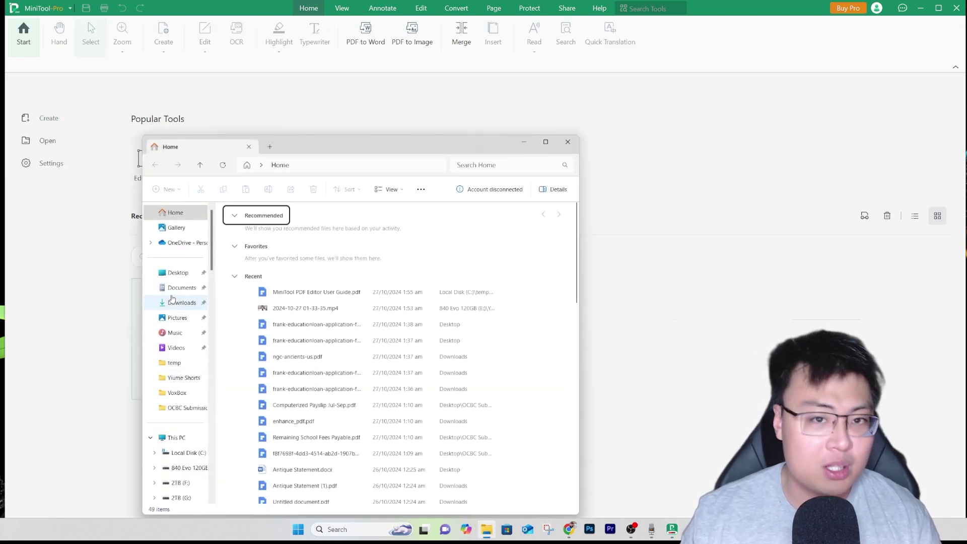
left_click(178, 273)
double_click(249, 376)
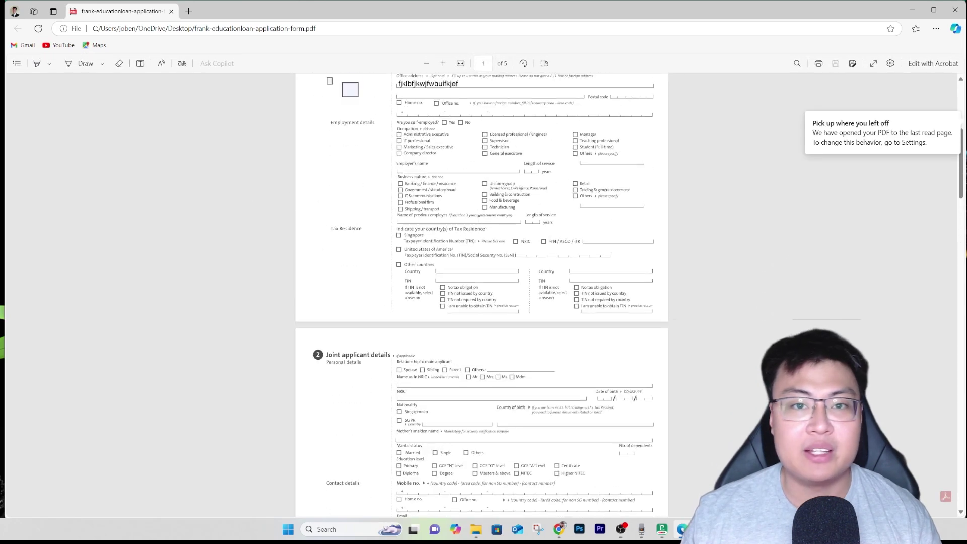
scroll(595, 200, "down", 20)
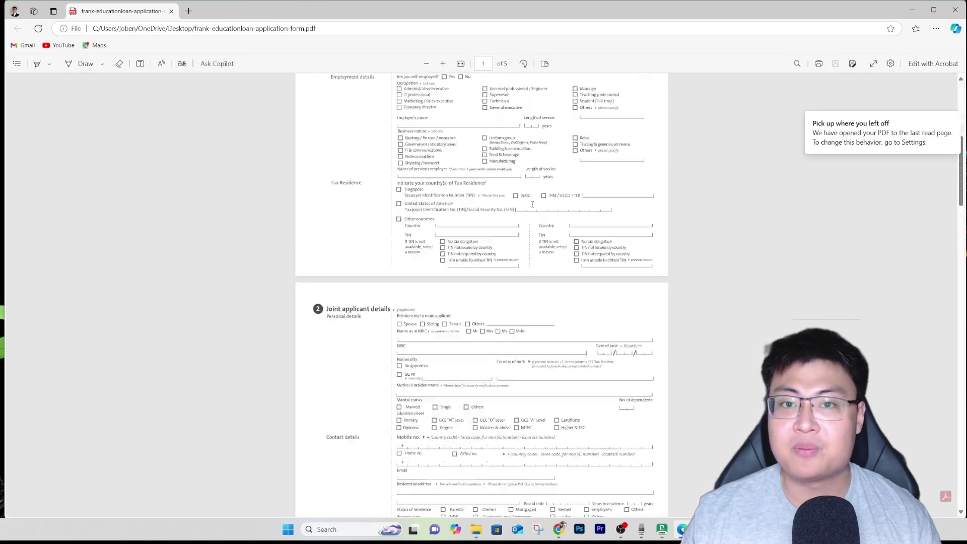
scroll(499, 207, "up", 20)
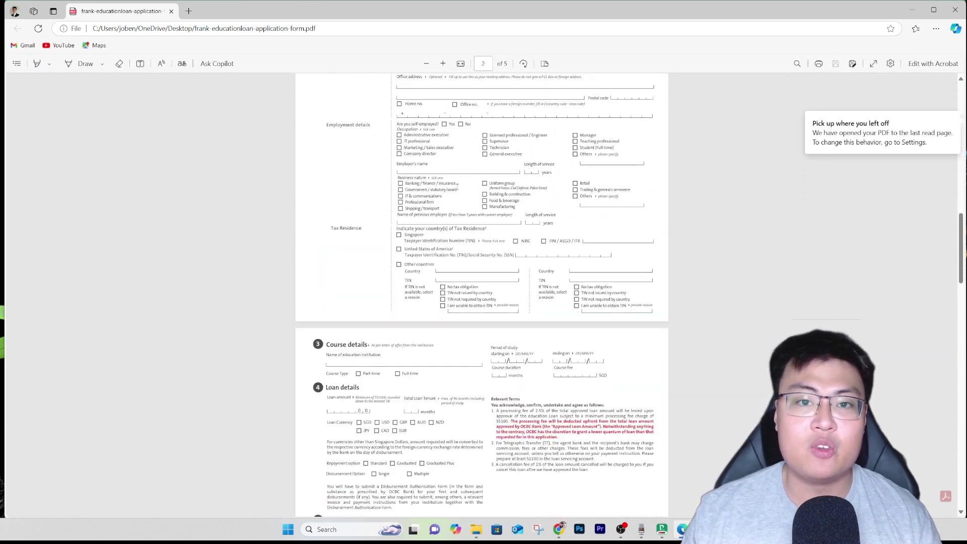
scroll(313, 126, "down", 5)
scroll(282, 111, "up", 5)
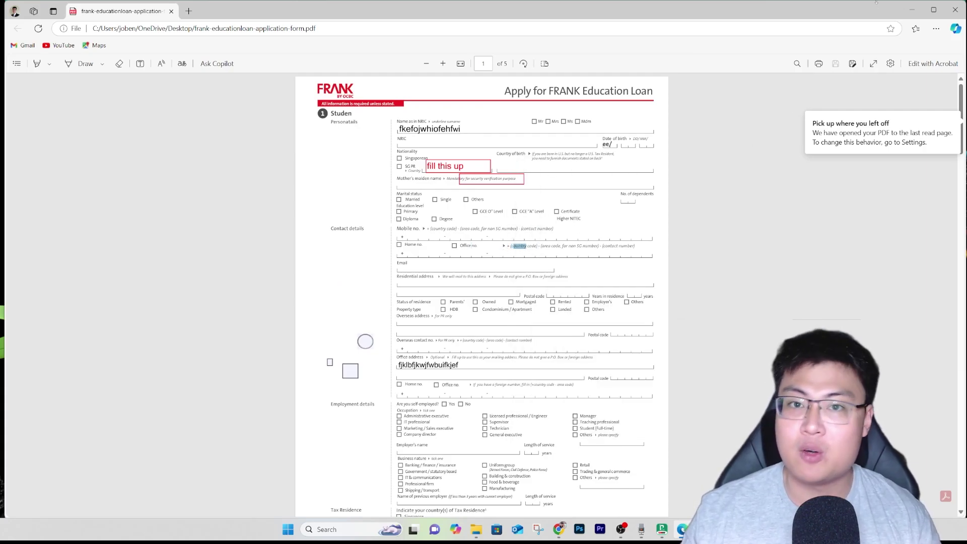
left_click(948, 13)
Step: Open frank-educationloan-application-form.pdf from the Desktop folder
left_click(568, 143)
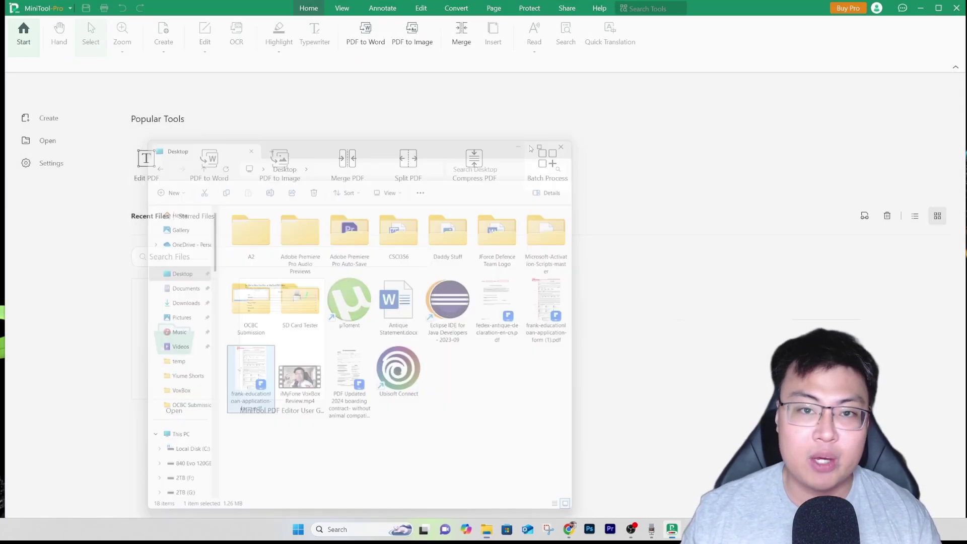
left_click(213, 192)
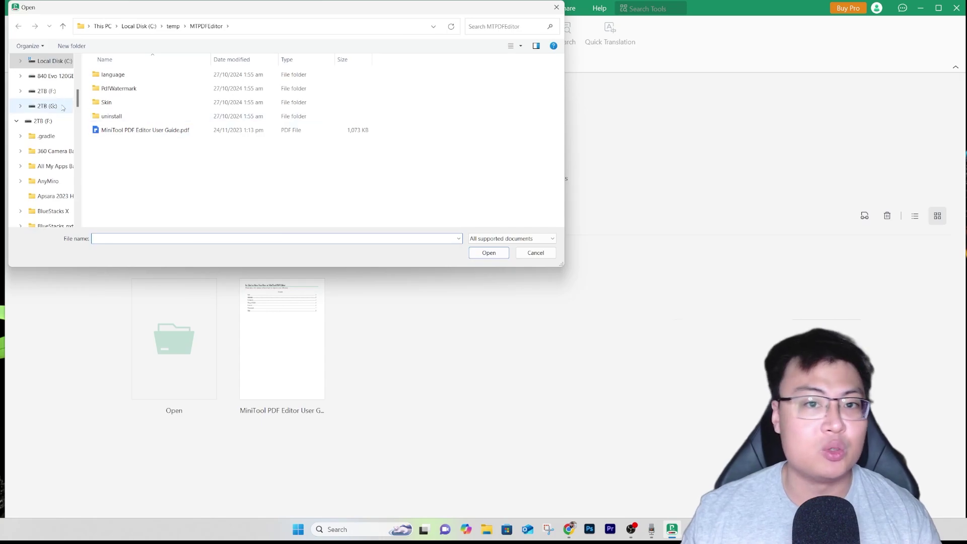
left_click_drag(302, 15, 543, 111)
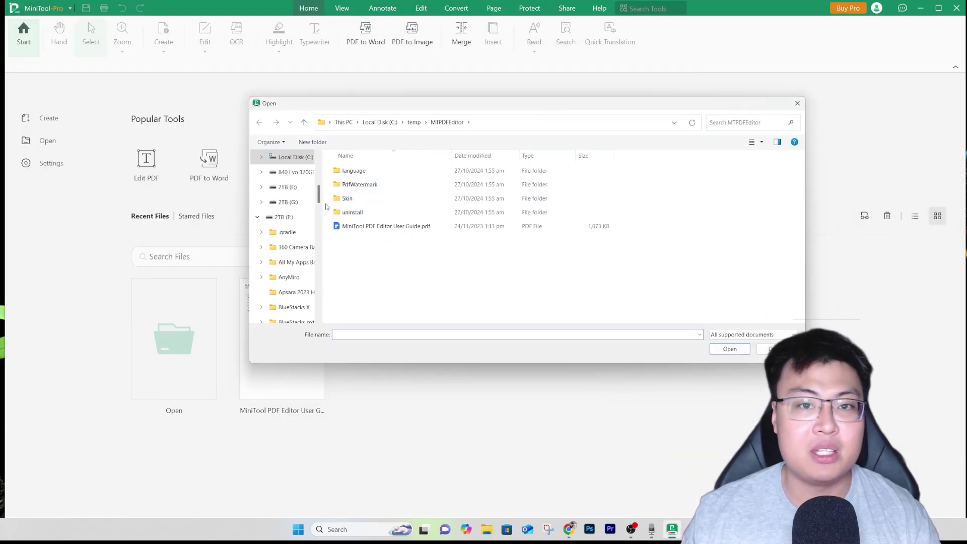
scroll(287, 239, "up", 5)
left_click(286, 220)
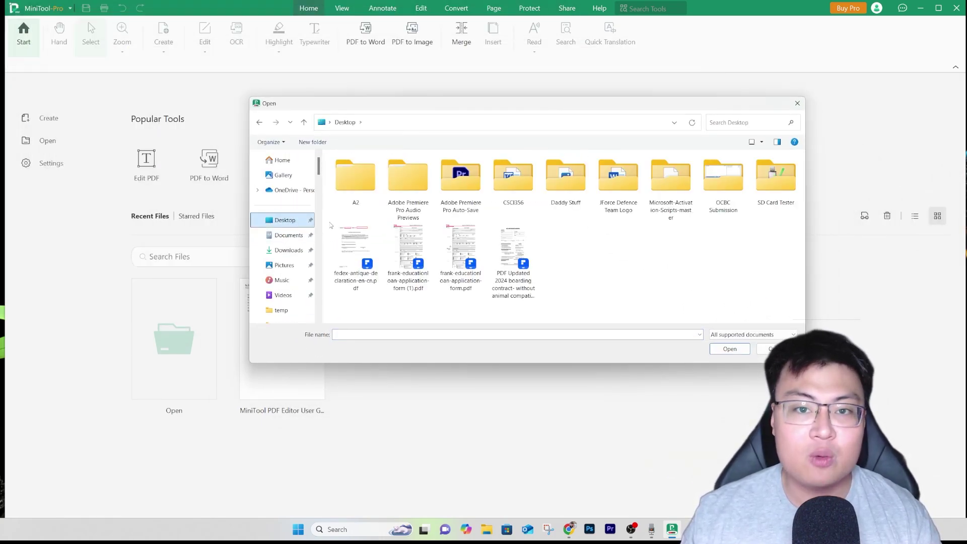
double_click(459, 252)
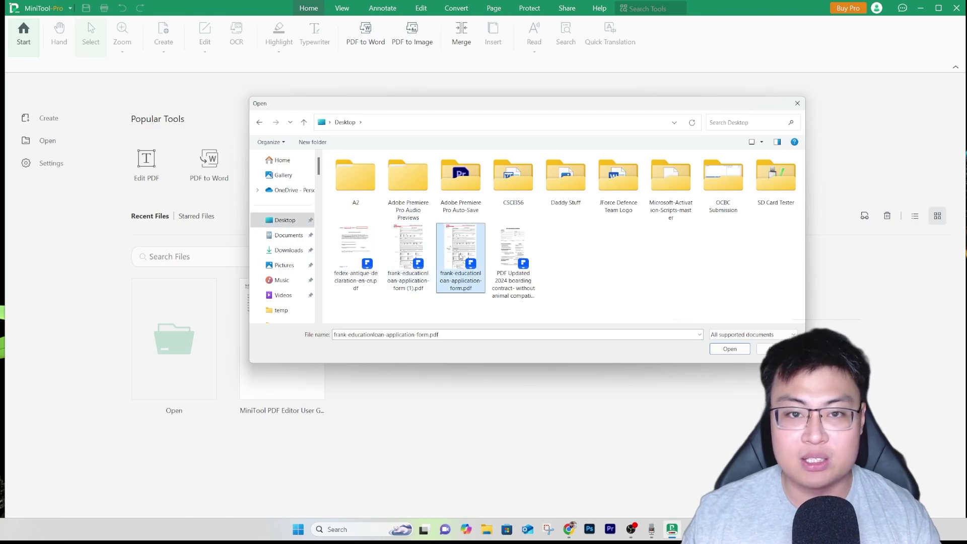
Step: Put the form's page text into Edit All block editing mode
scroll(554, 234, "down", 6)
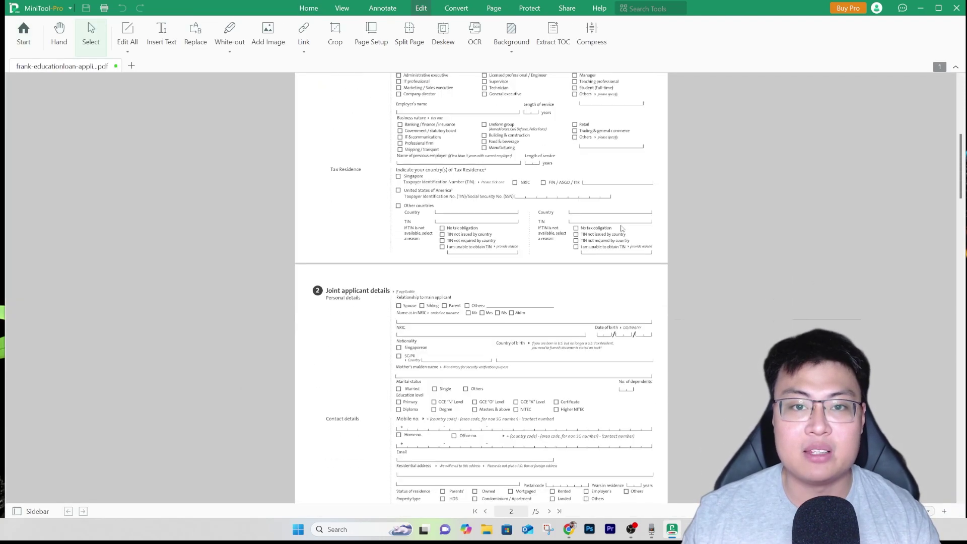
scroll(598, 227, "up", 4)
scroll(599, 227, "up", 2)
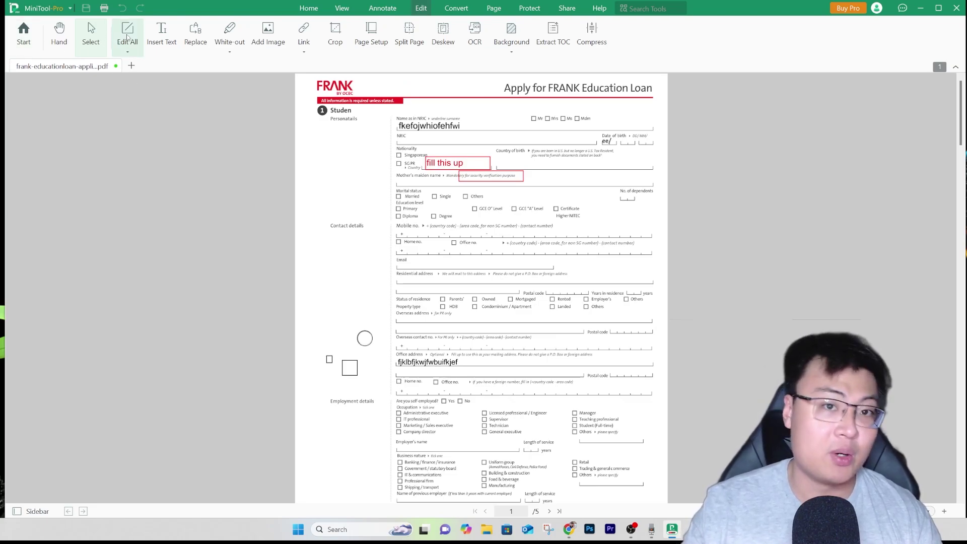
left_click(161, 33)
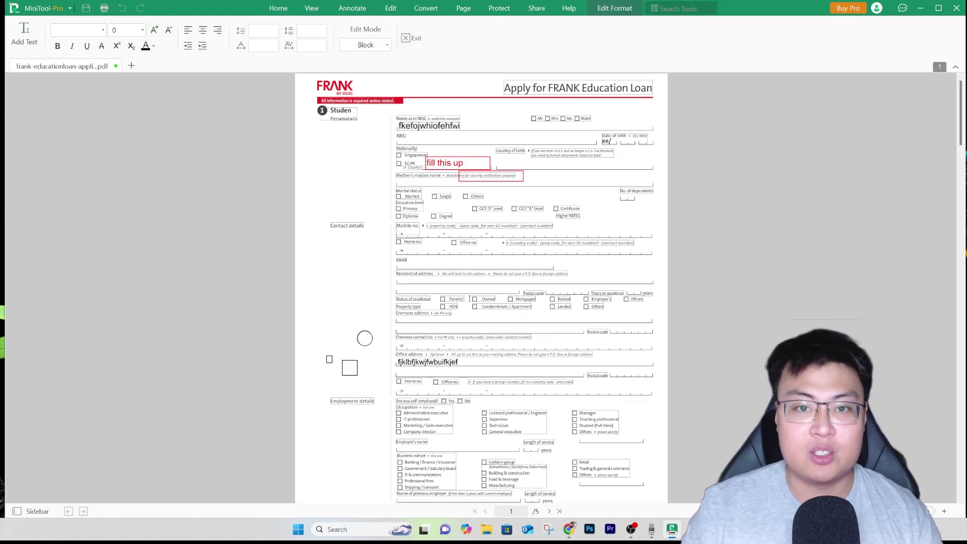
Step: Zoom in and place the text 'weiafsklenjkiovsiovn' on page 2's Name as in NRIC line
left_click(943, 512)
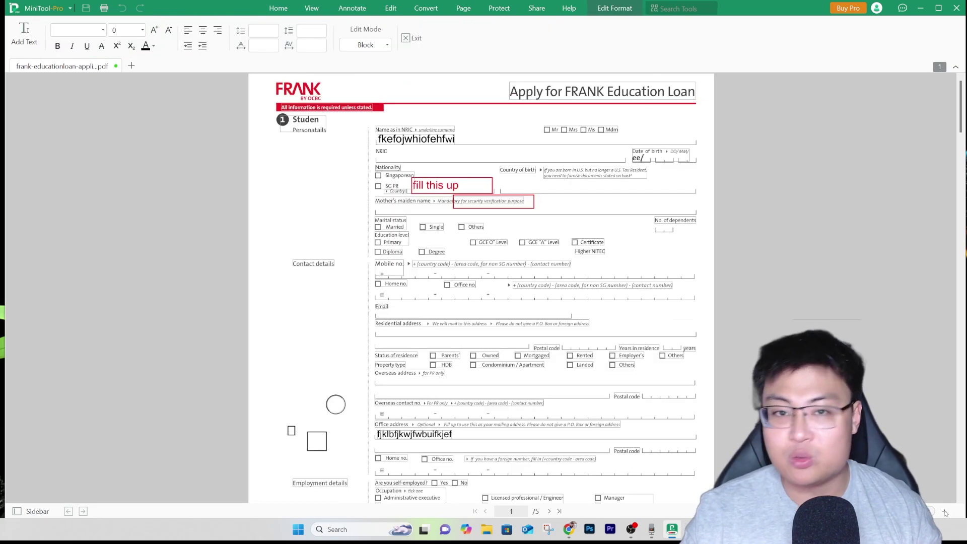
left_click(944, 512)
scroll(562, 355, "down", 6)
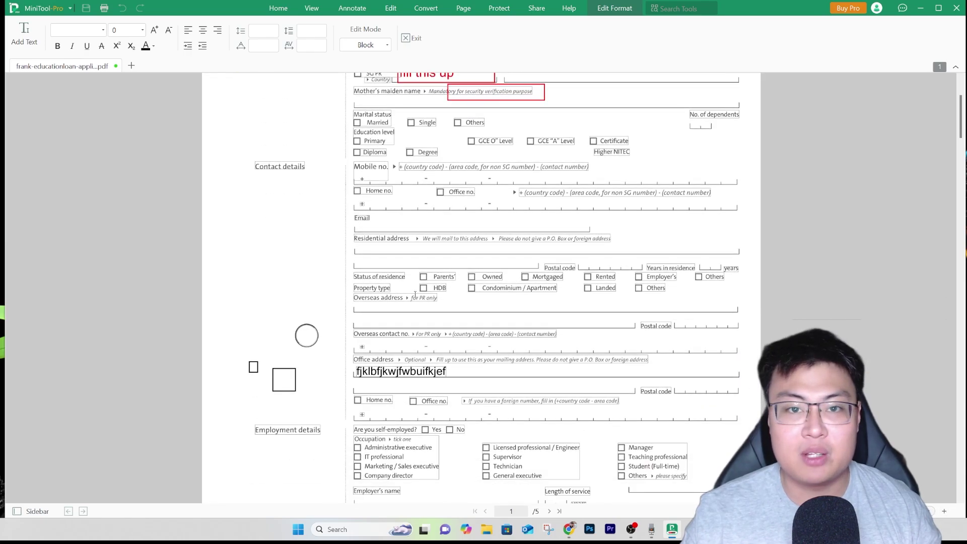
scroll(417, 300, "down", 6)
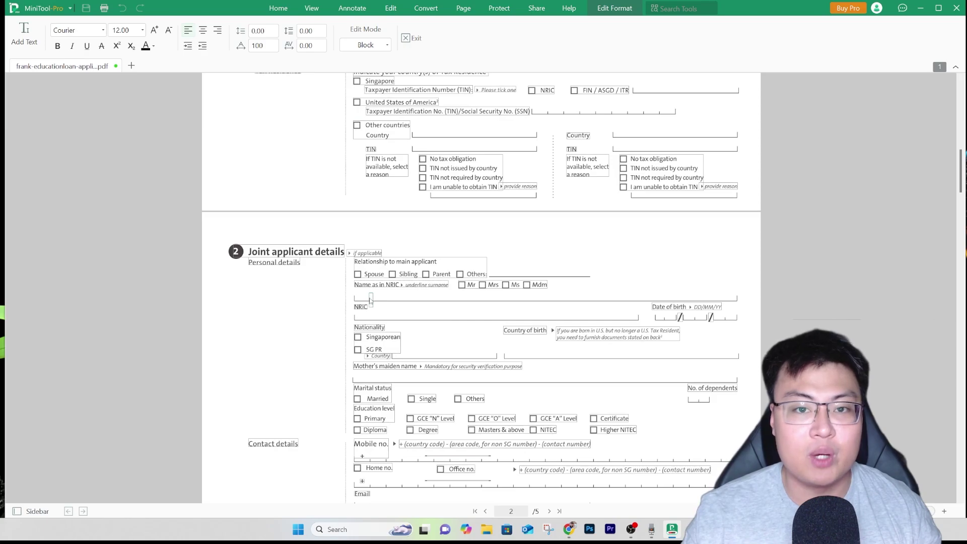
type("weiafsklen")
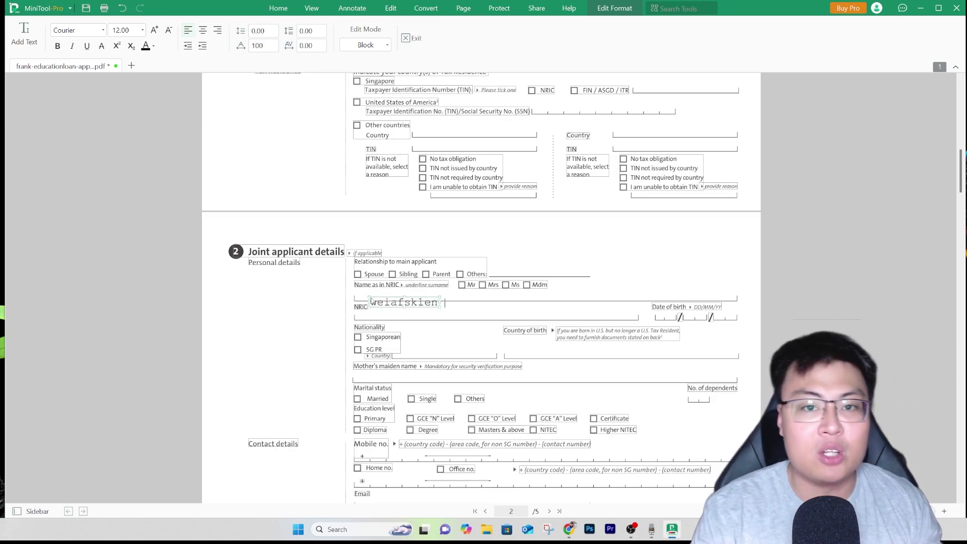
type("jkiovsiovn")
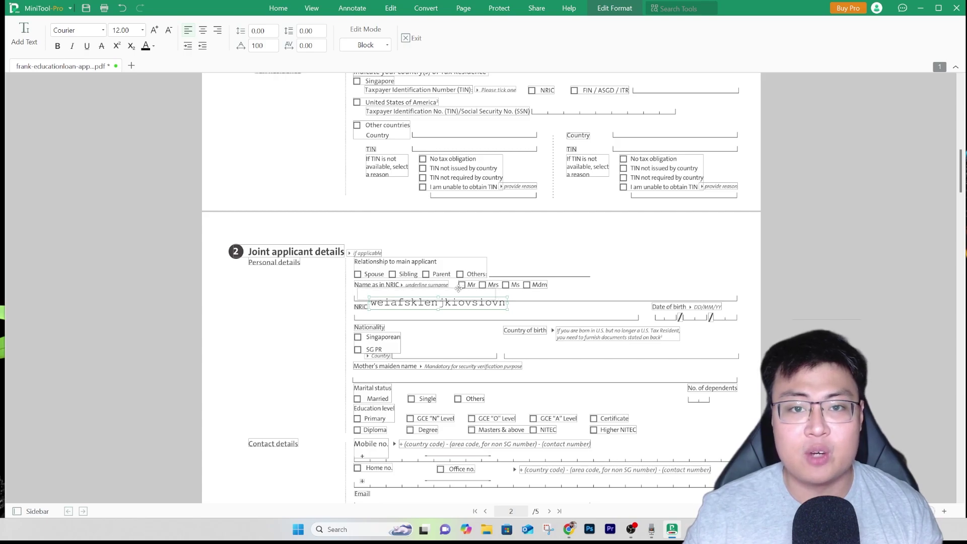
left_click_drag(457, 289, 442, 280)
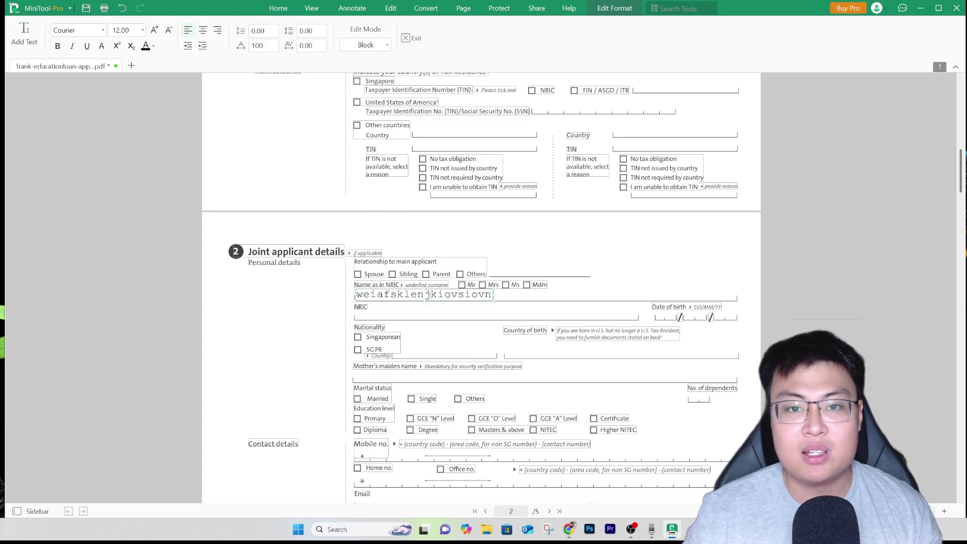
Step: Change the name text's font size to 6, then to 9
left_click(141, 30)
left_click(130, 71)
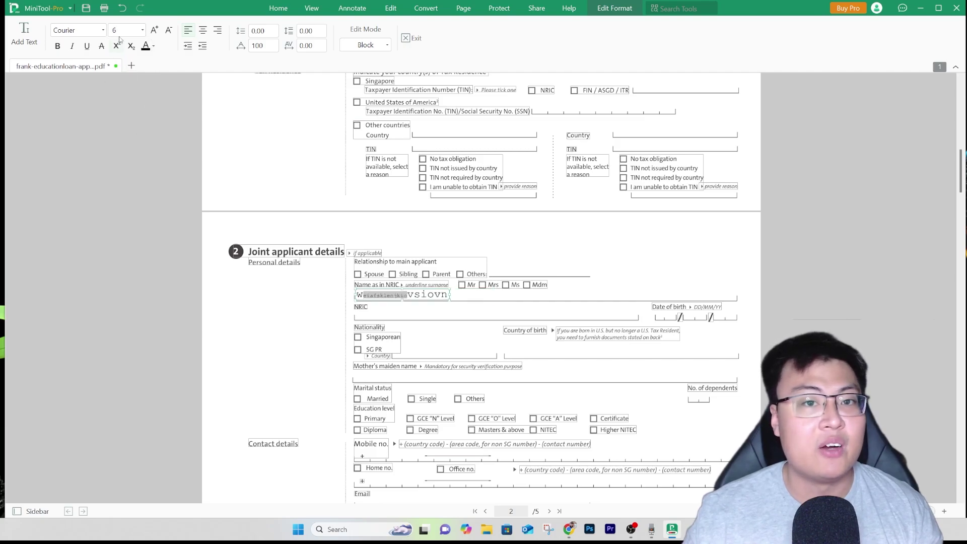
left_click(141, 30)
left_click(130, 93)
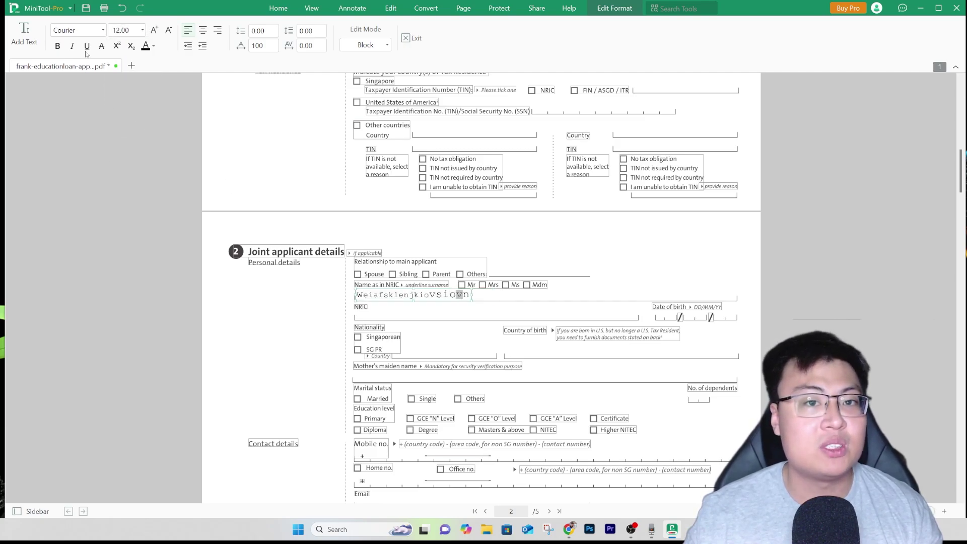
left_click(102, 33)
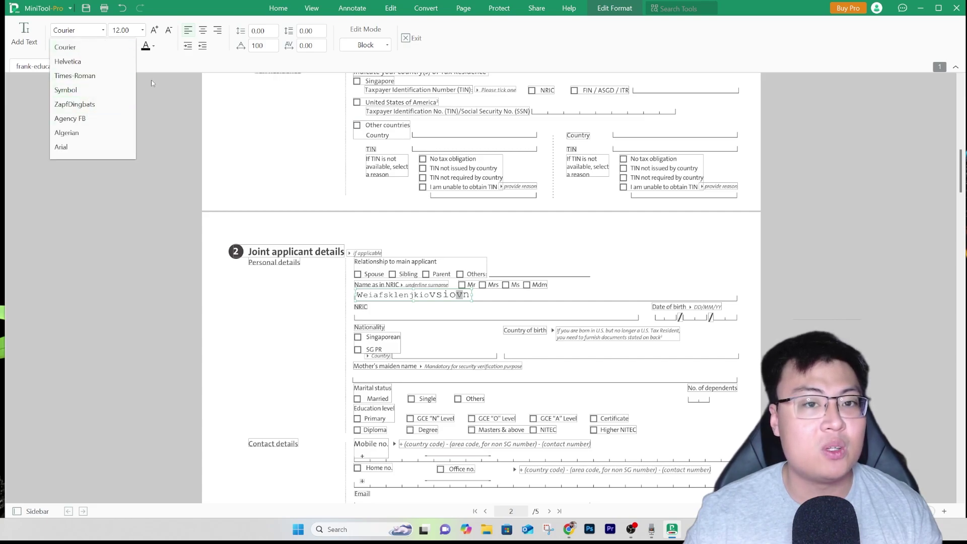
left_click(79, 52)
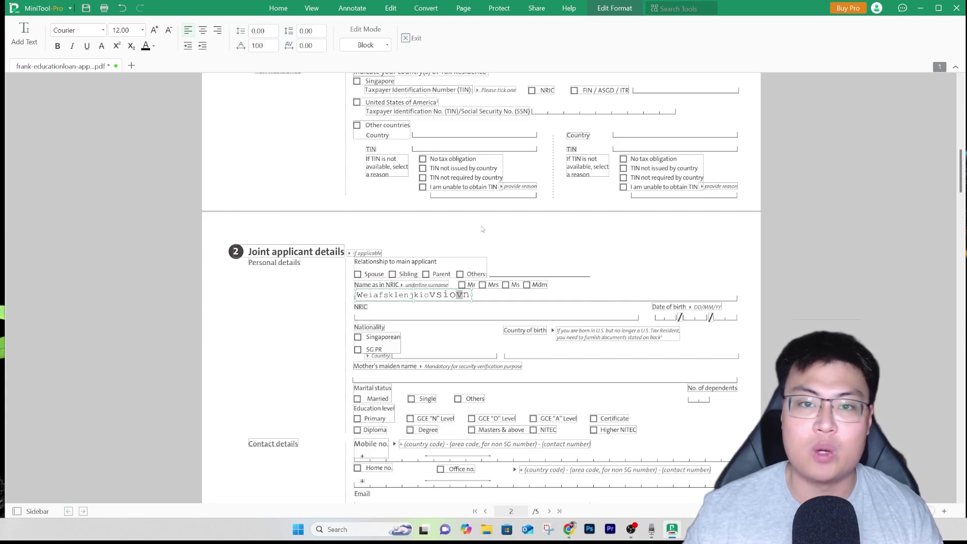
scroll(489, 224, "up", 3)
Step: Delete a letter from 'finance' in the Business nature text block
scroll(585, 308, "up", 2)
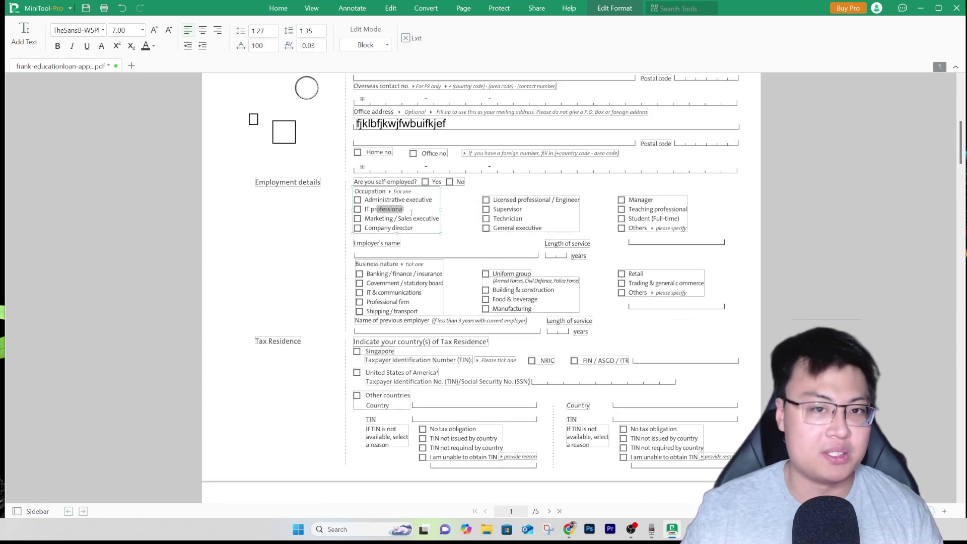
scroll(428, 210, "up", 4)
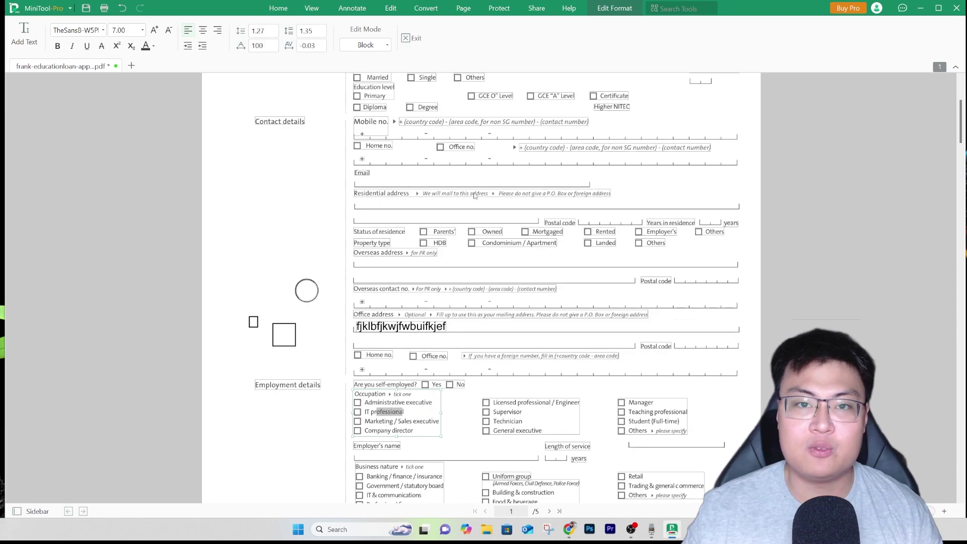
scroll(382, 239, "down", 6)
left_click(406, 164)
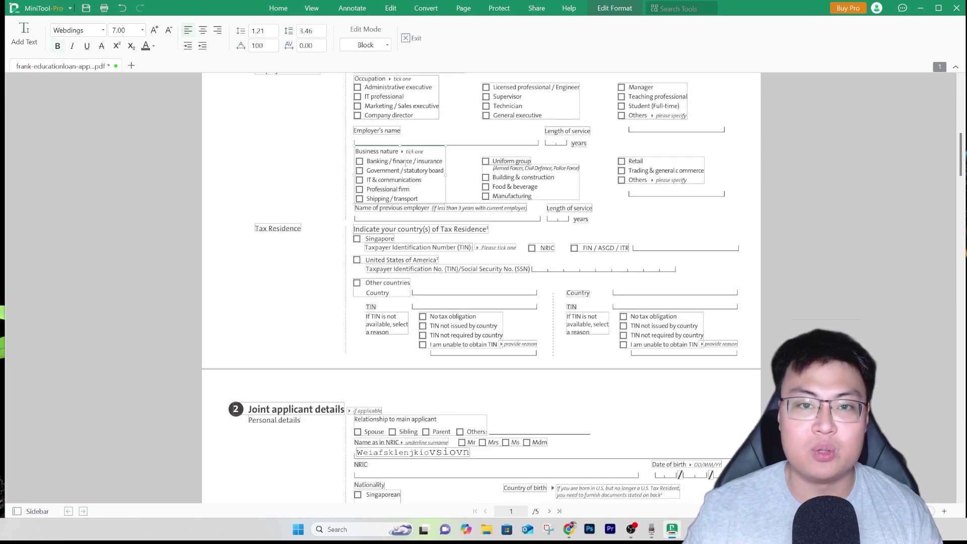
key("BackSpace")
key("BackSpace")
key("BackSpace")
key("BackSpace")
key("BackSpace")
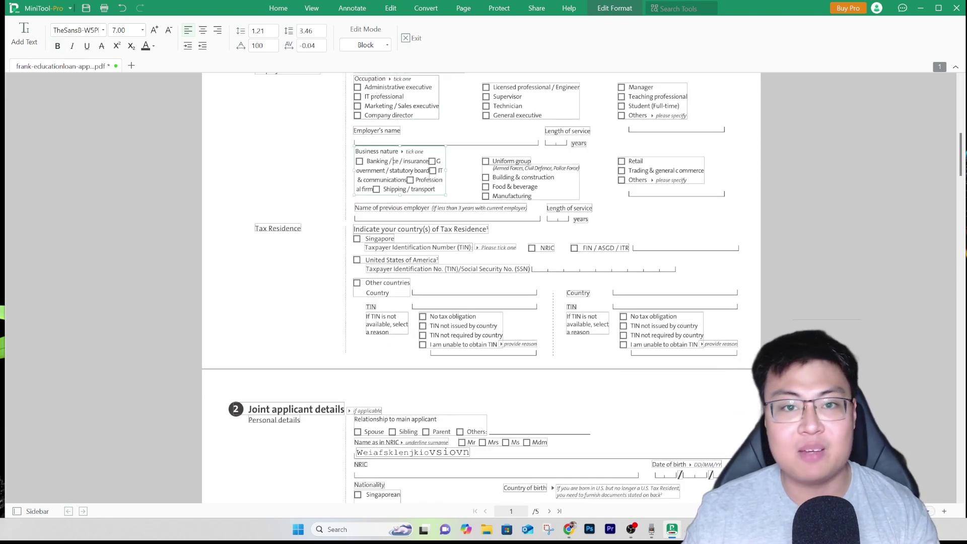
Step: Move the Tax Residence heading right and delete 'IN' from the TIN reasons line
left_click(421, 229)
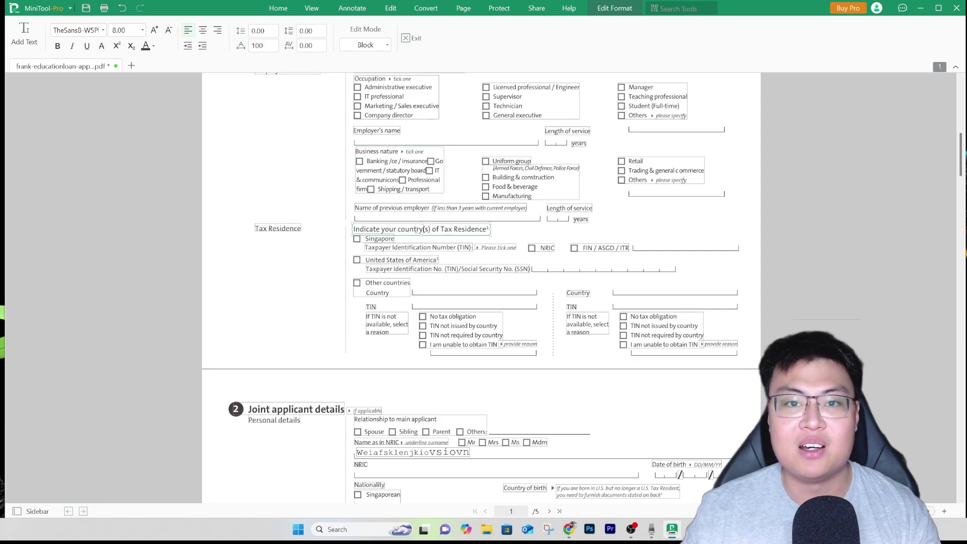
left_click_drag(448, 223, 640, 231)
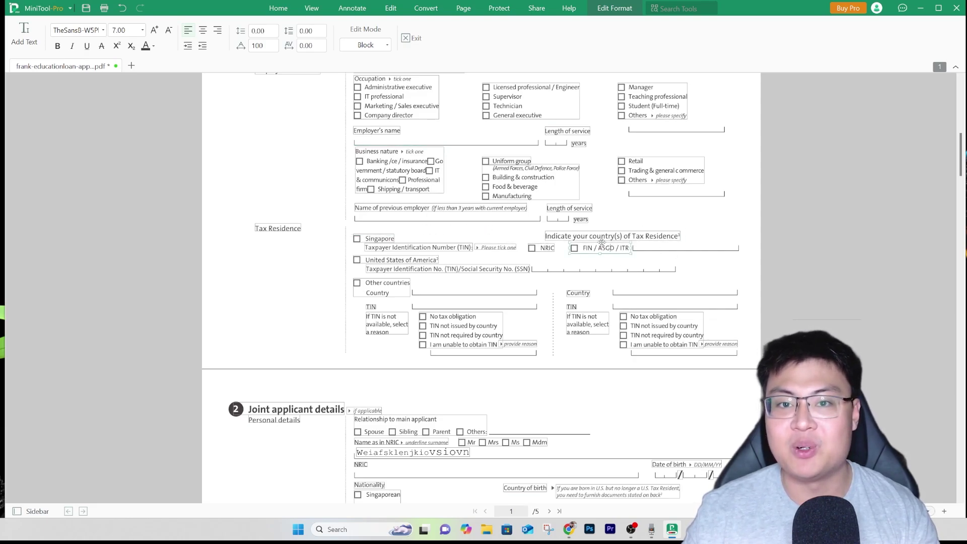
scroll(588, 279, "down", 3)
left_click(650, 232)
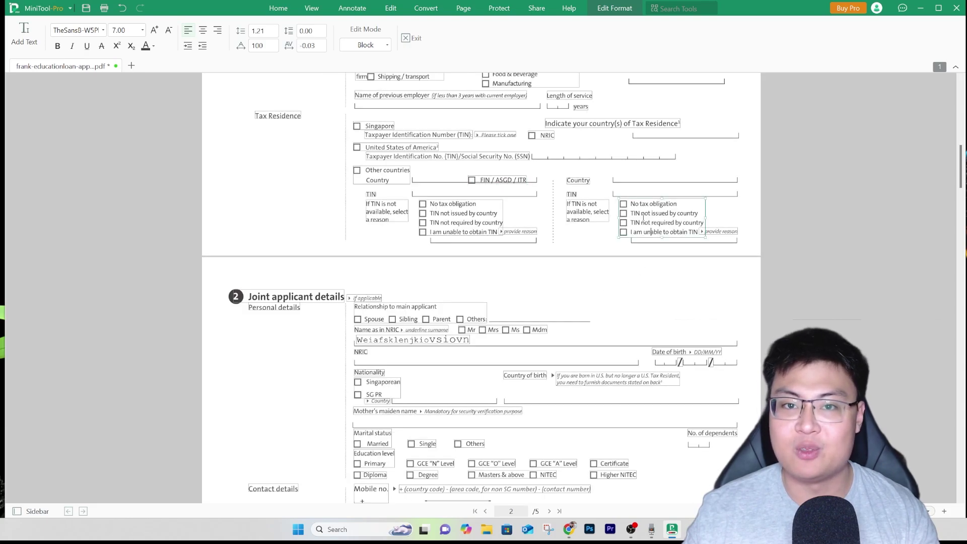
left_click(641, 213)
key("BackSpace")
key("BackSpace")
Step: Delete 'mployment d' from the Employment details label so it reads 'Eetails'
scroll(337, 211, "up", 5)
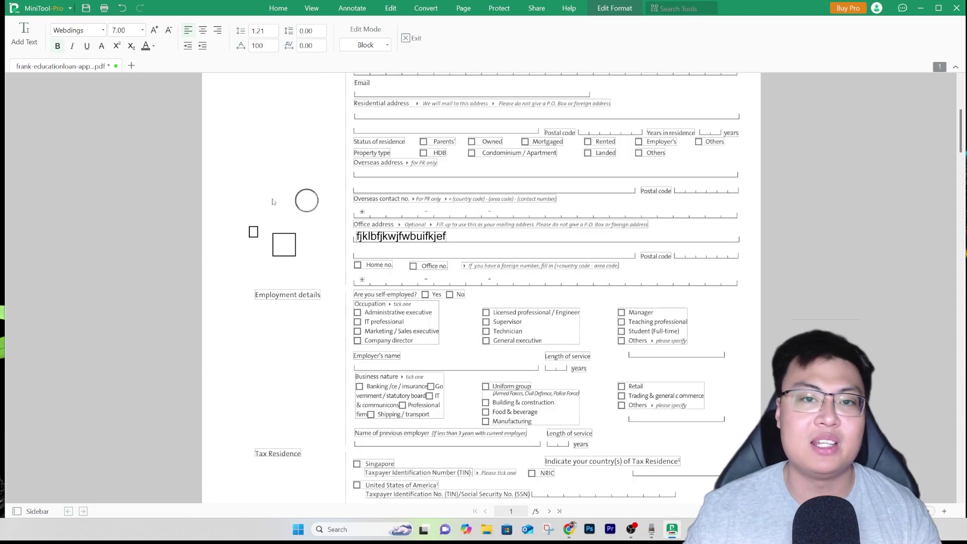
left_click(302, 293)
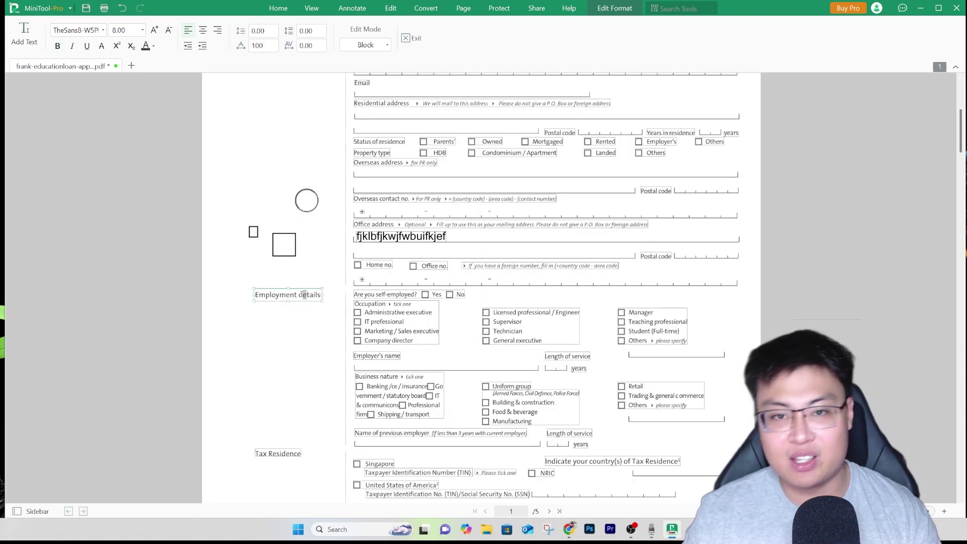
left_click_drag(303, 293, 259, 295)
key("BackSpace")
scroll(574, 267, "up", 4)
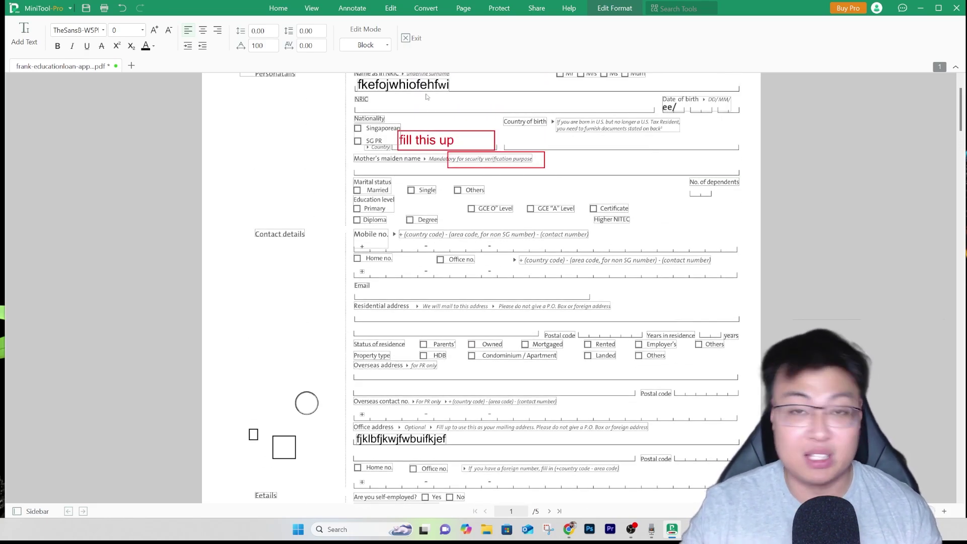
scroll(535, 168, "up", 1)
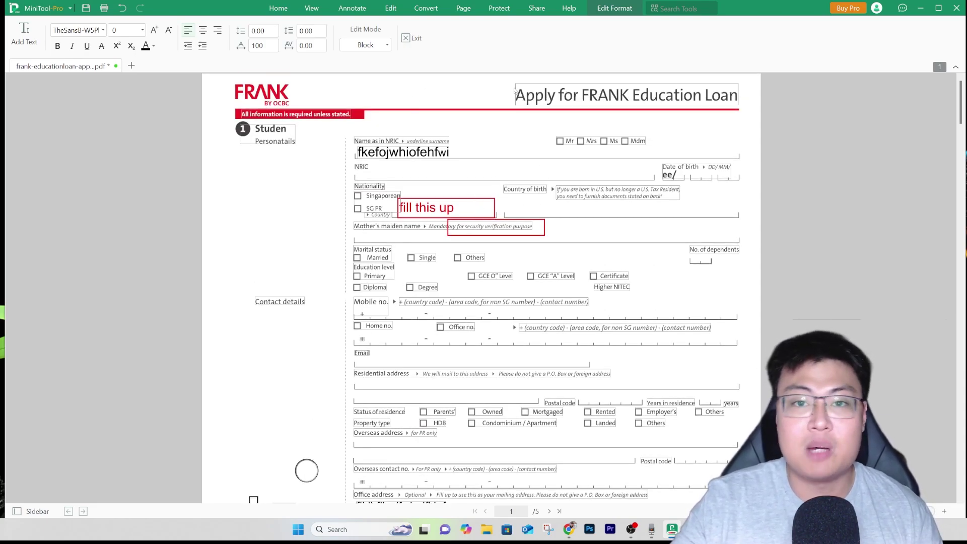
scroll(534, 222, "down", 1)
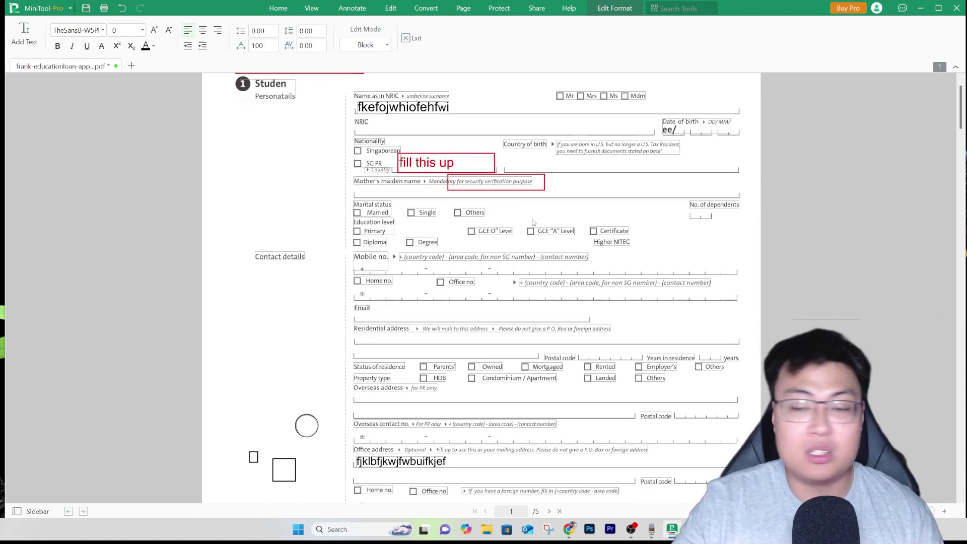
left_click(426, 212)
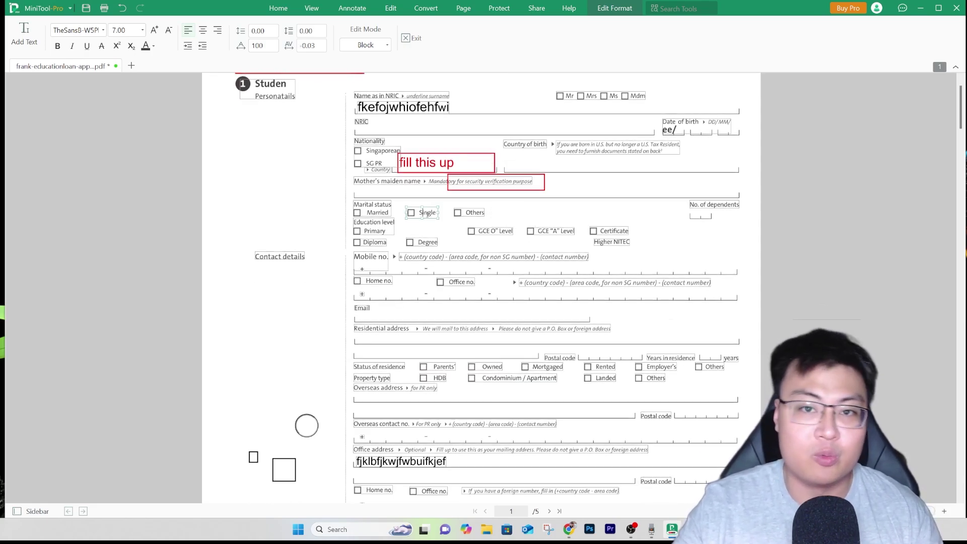
type("nf")
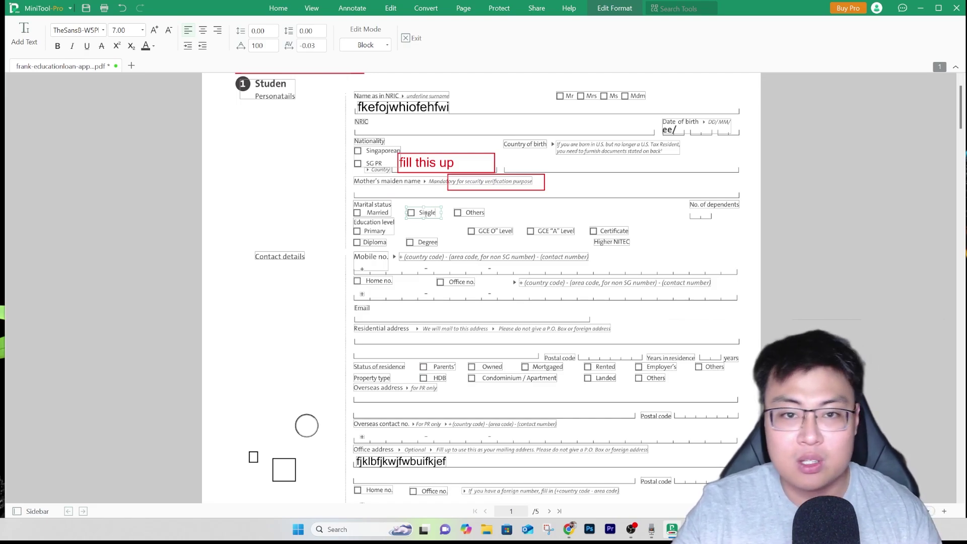
key("BackSpace")
key("BackSpace")
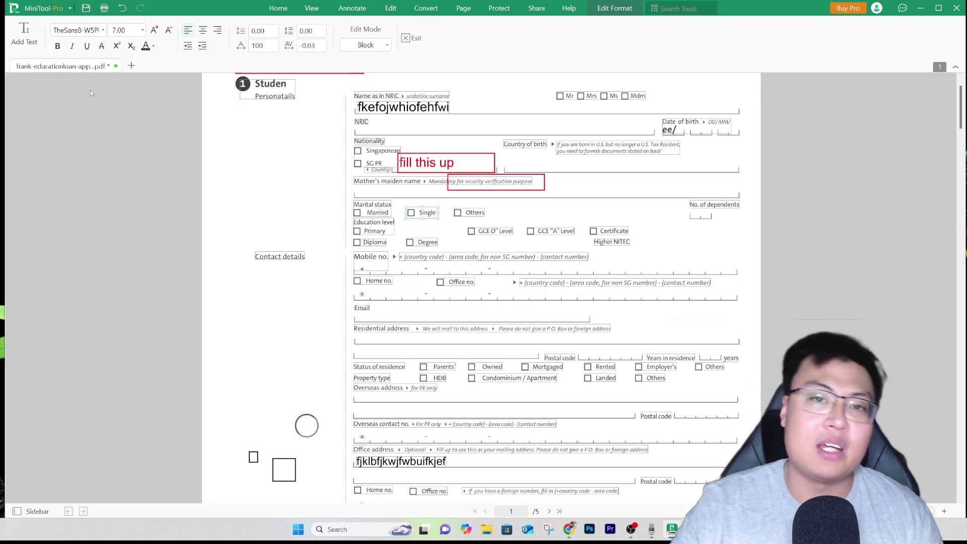
scroll(351, 117, "up", 2)
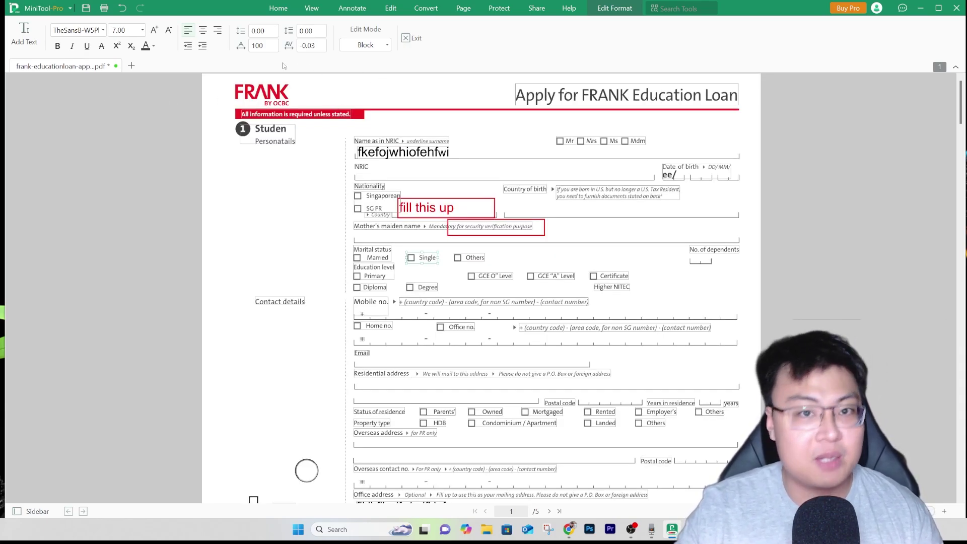
Step: Leave Edit Format mode and return to the Home ribbon
left_click(284, 11)
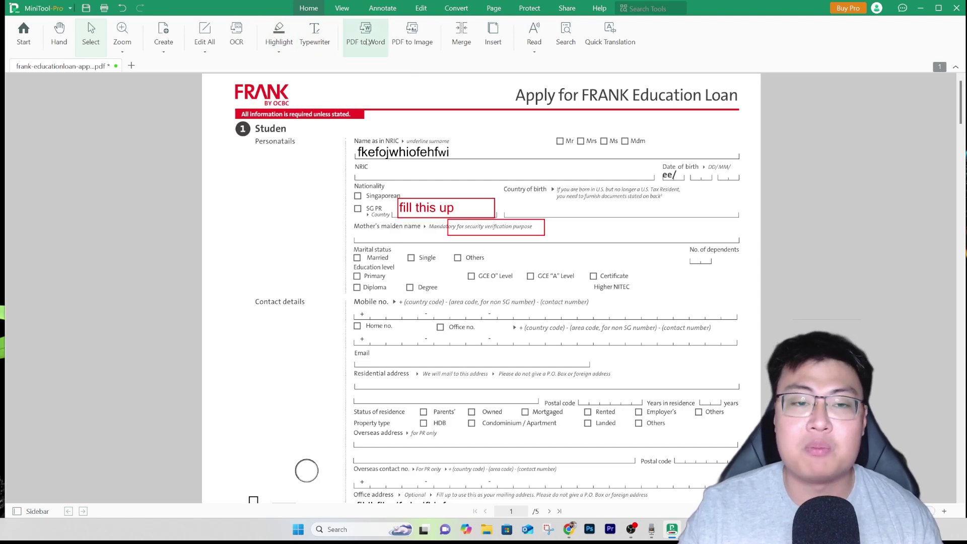
left_click(367, 43)
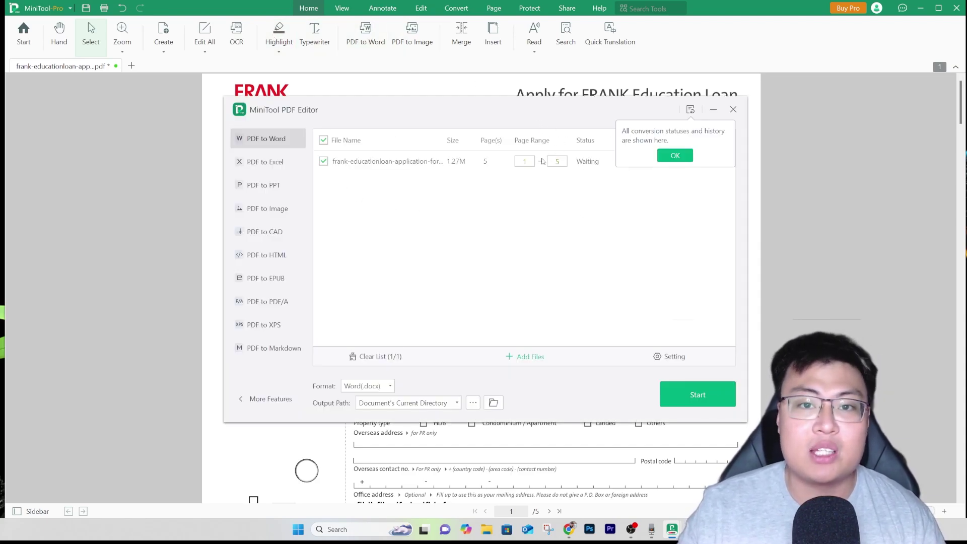
left_click(675, 155)
left_click(390, 386)
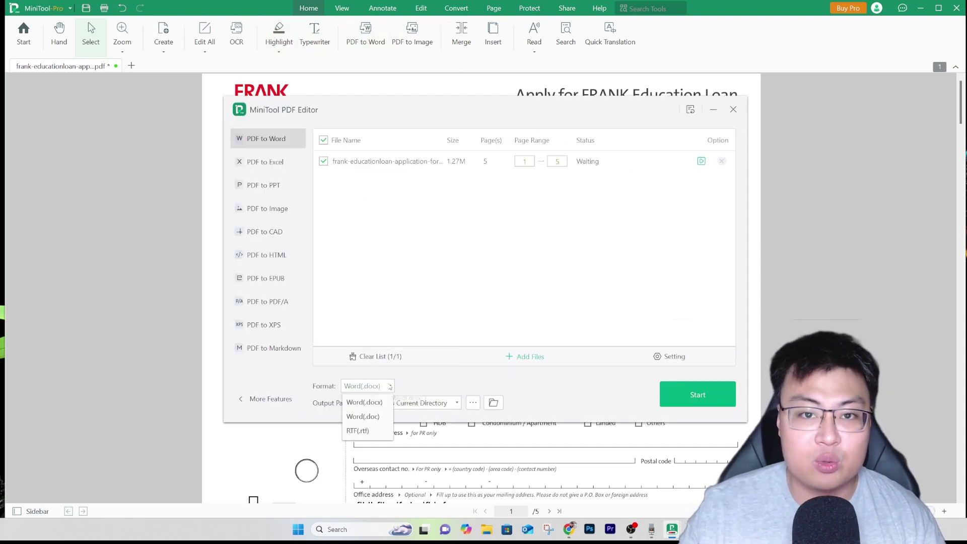
left_click(427, 387)
left_click(438, 406)
left_click(473, 406)
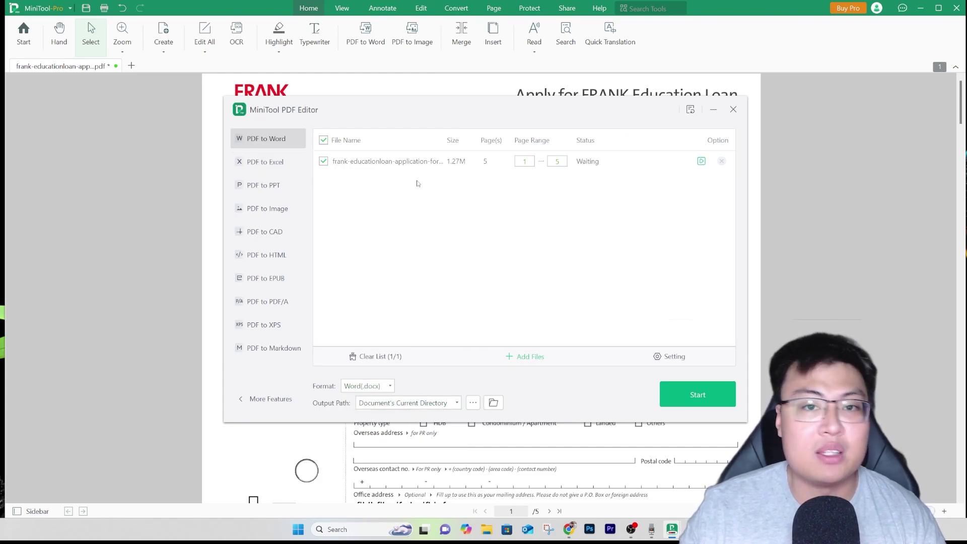
left_click(280, 162)
left_click(269, 186)
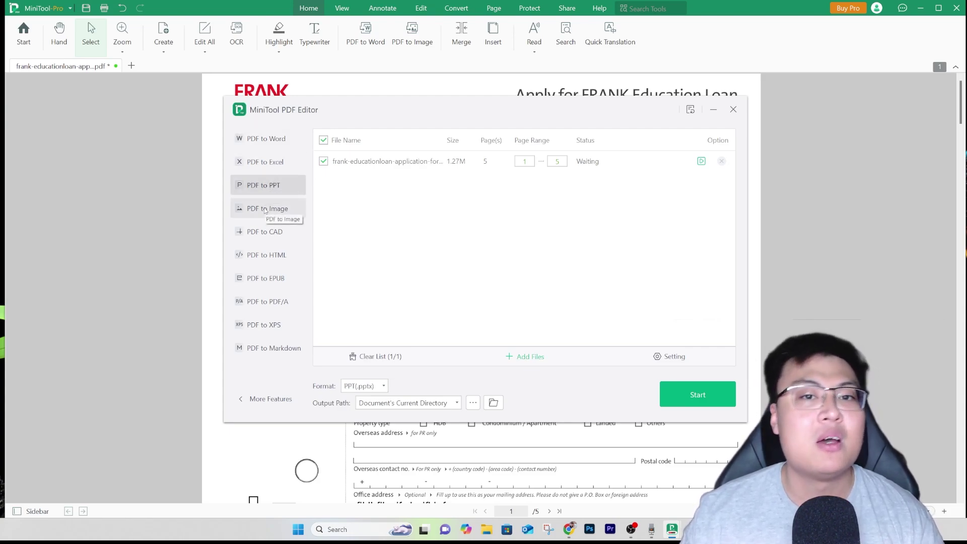
left_click(266, 210)
left_click(264, 232)
left_click(264, 255)
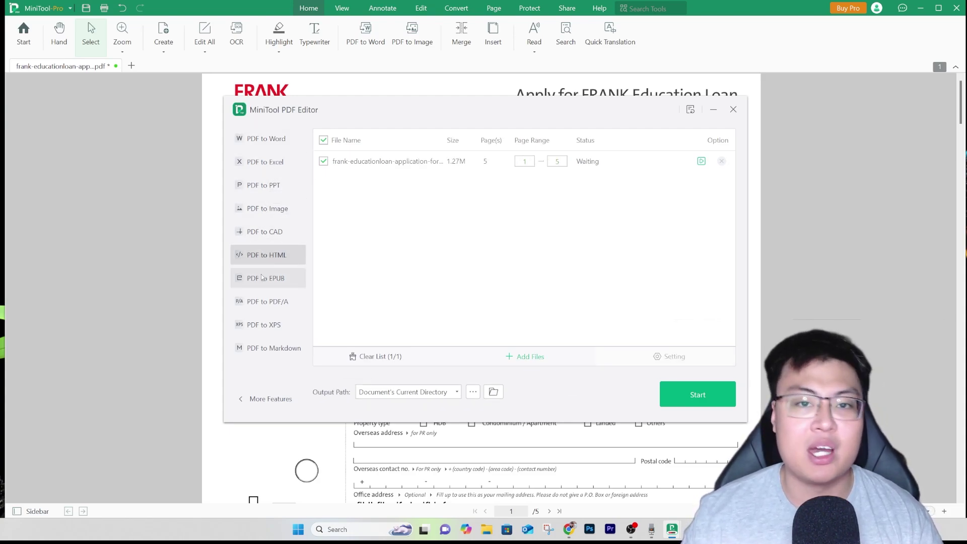
left_click(264, 279)
left_click(262, 302)
left_click(263, 325)
left_click(264, 349)
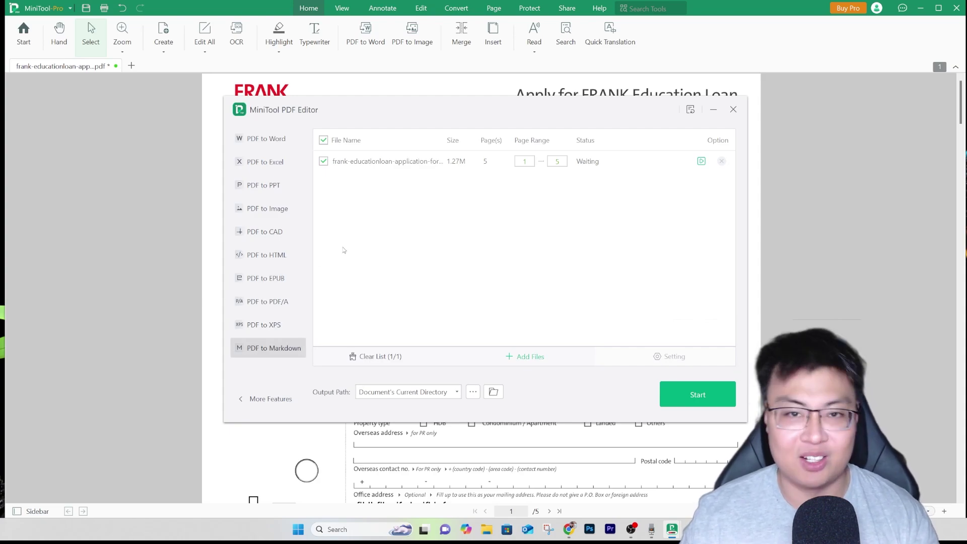
left_click(292, 162)
left_click(275, 183)
left_click(272, 209)
left_click(270, 232)
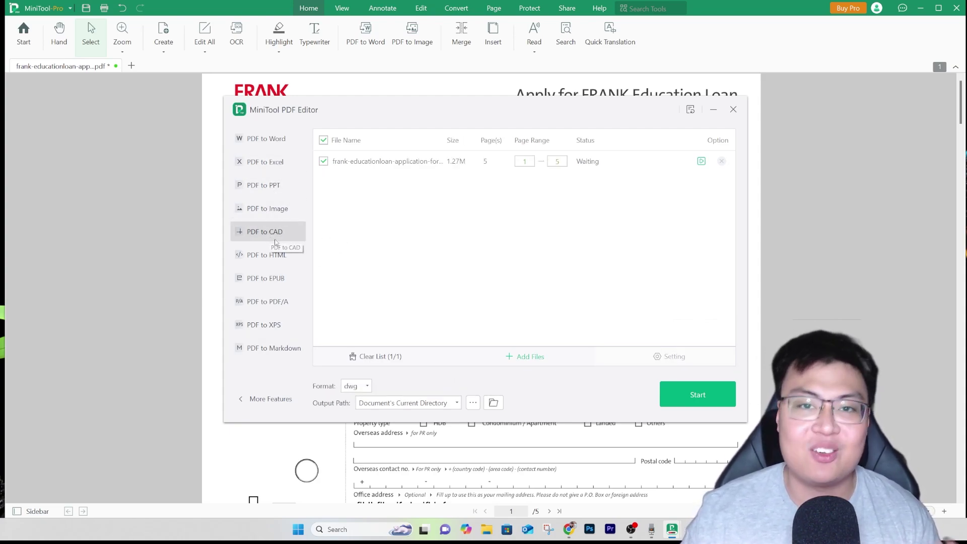
left_click(732, 110)
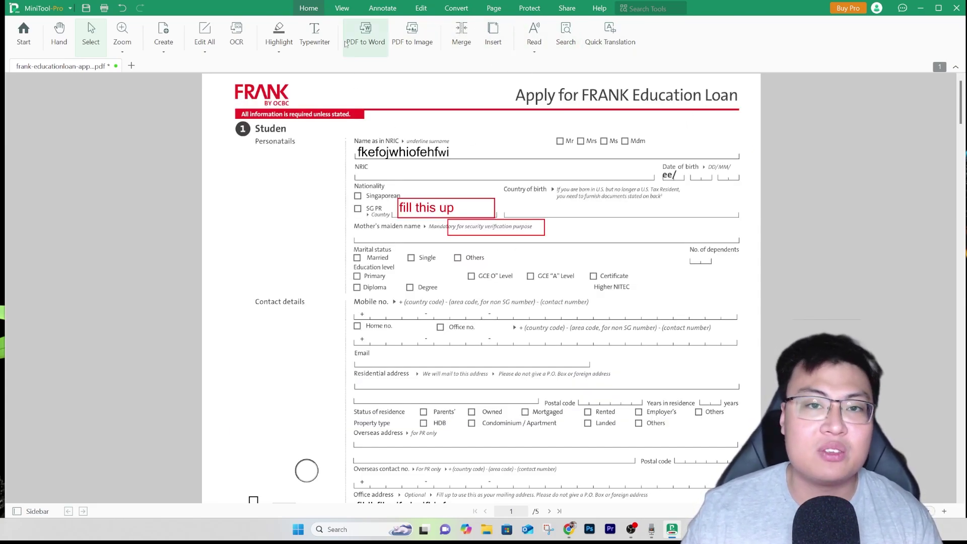
left_click(341, 7)
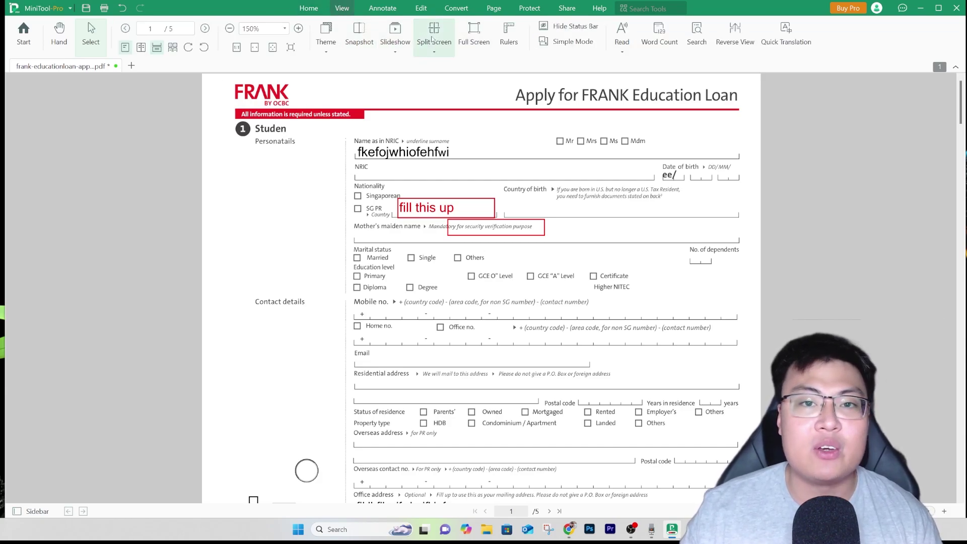
Step: Advance three pages to page 4, 'Financing your education loan', and show the Annotate tools
scroll(483, 287, "down", 4)
scroll(483, 288, "up", 4)
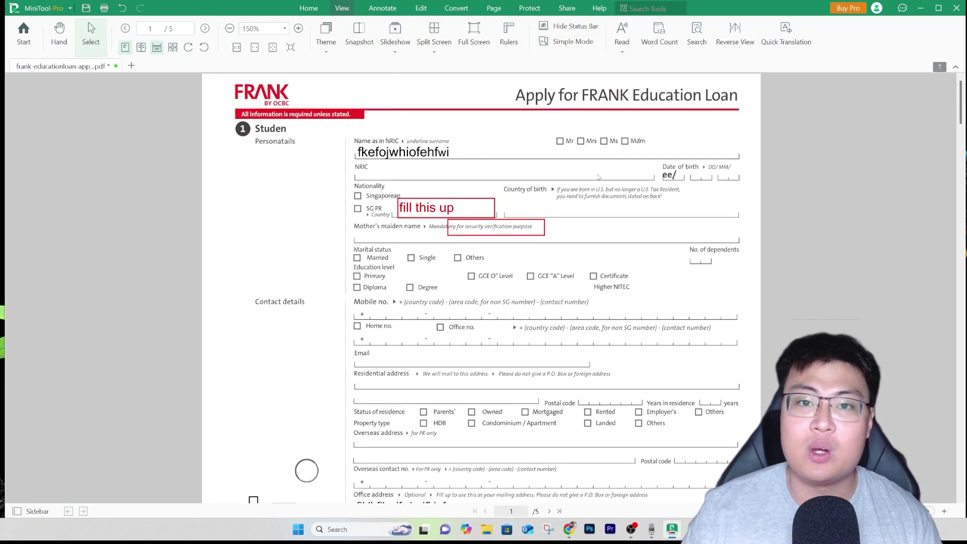
scroll(484, 287, "down", 2)
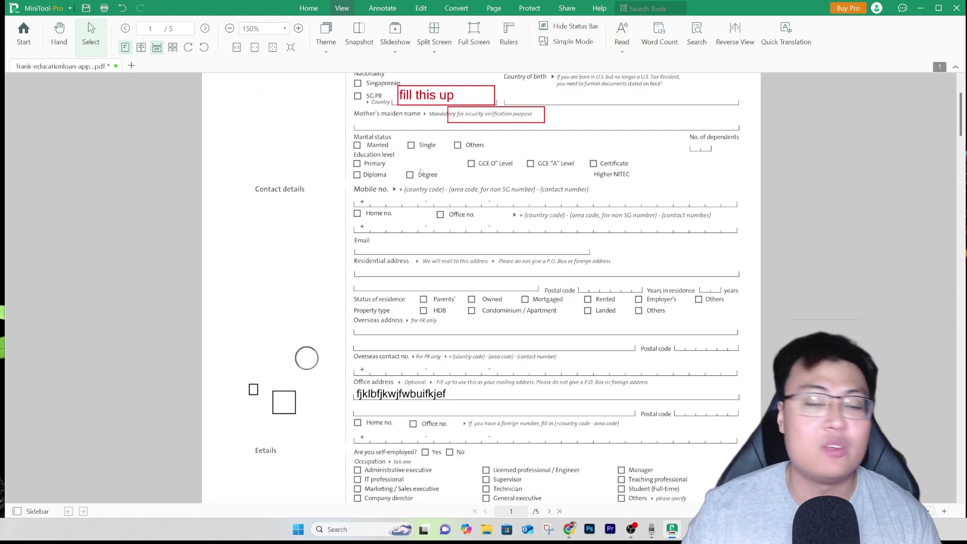
scroll(464, 188, "up", 2)
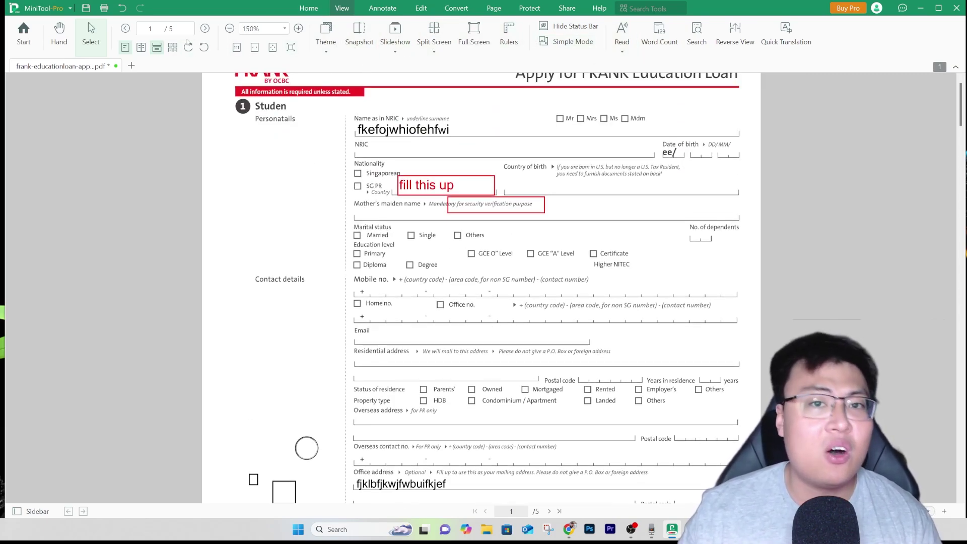
left_click(205, 28)
left_click(205, 29)
left_click(205, 28)
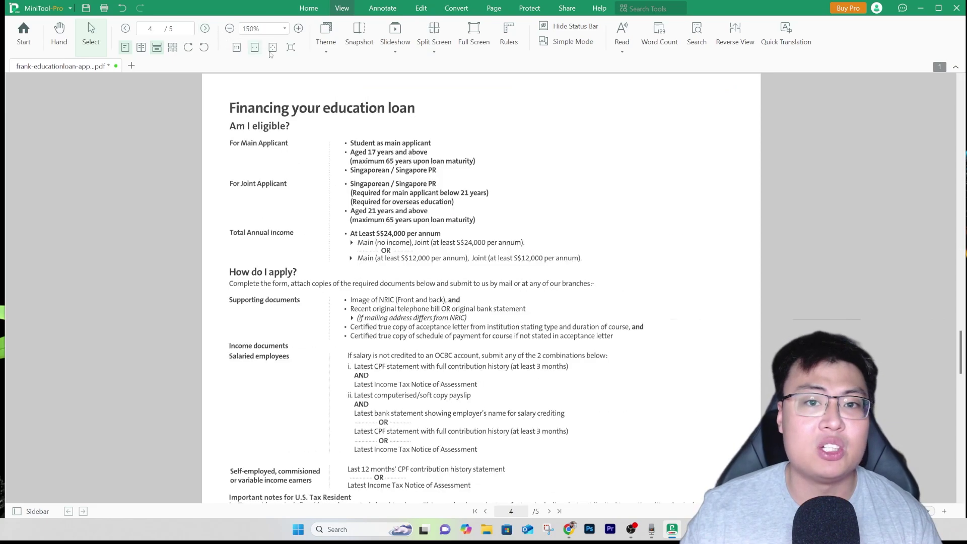
left_click(370, 7)
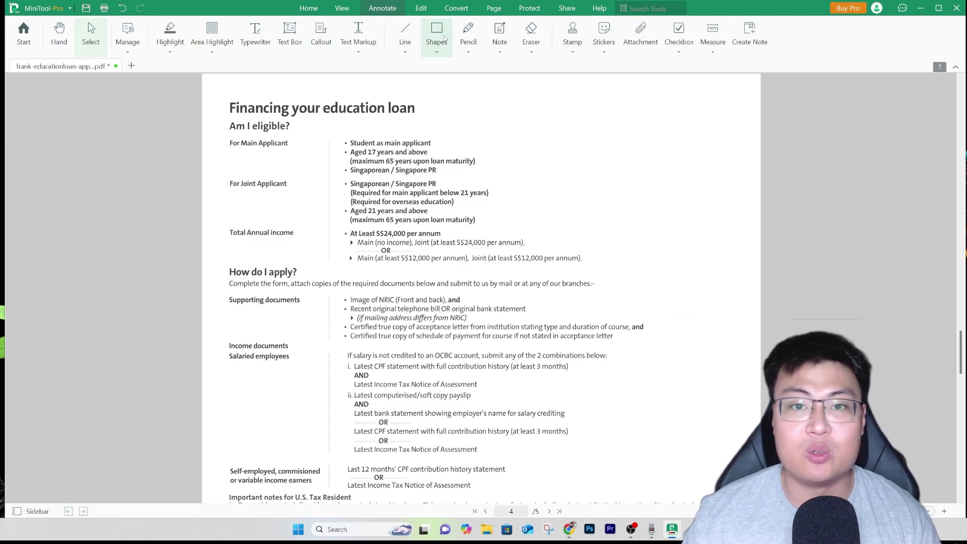
Step: Draw a yellow area highlight over the joint applicant's Singaporean / Singapore PR lines
scroll(463, 232, "down", 2)
scroll(464, 231, "up", 2)
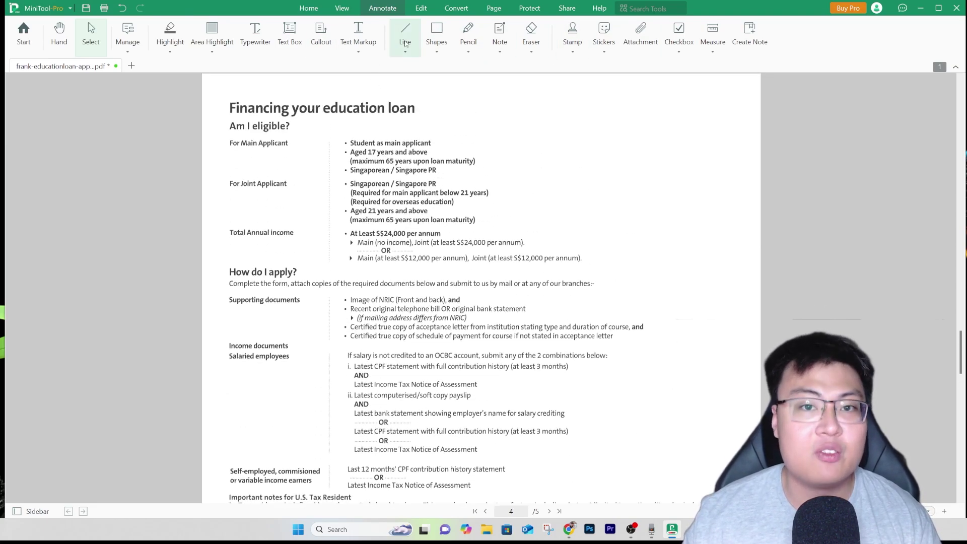
left_click(208, 34)
mouse_move(346, 178)
left_mouse_down()
mouse_move(506, 215)
mouse_move(488, 212)
left_mouse_up()
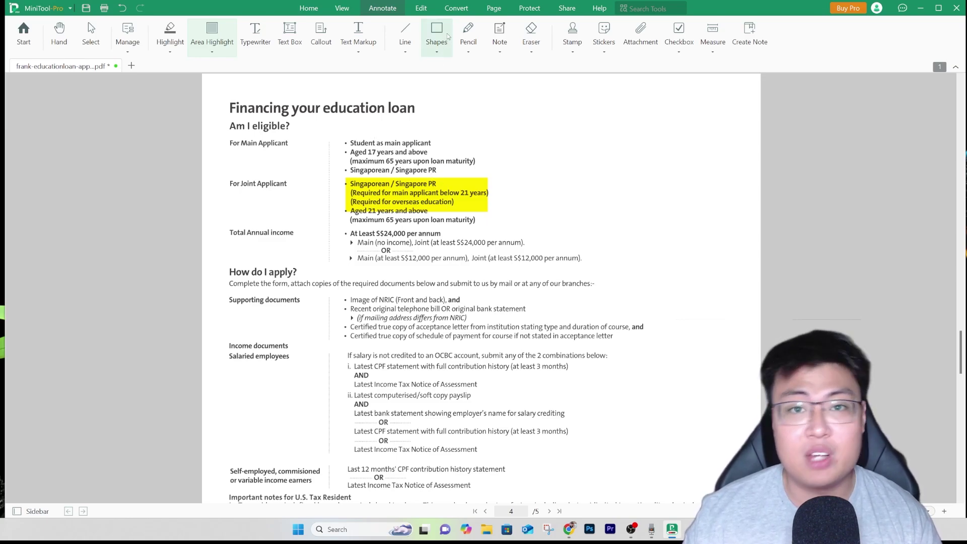
left_click(421, 8)
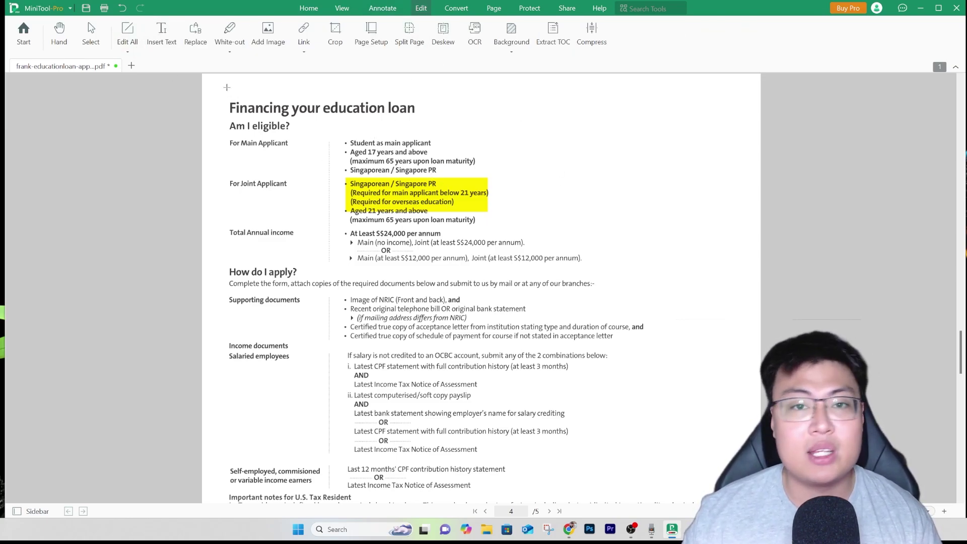